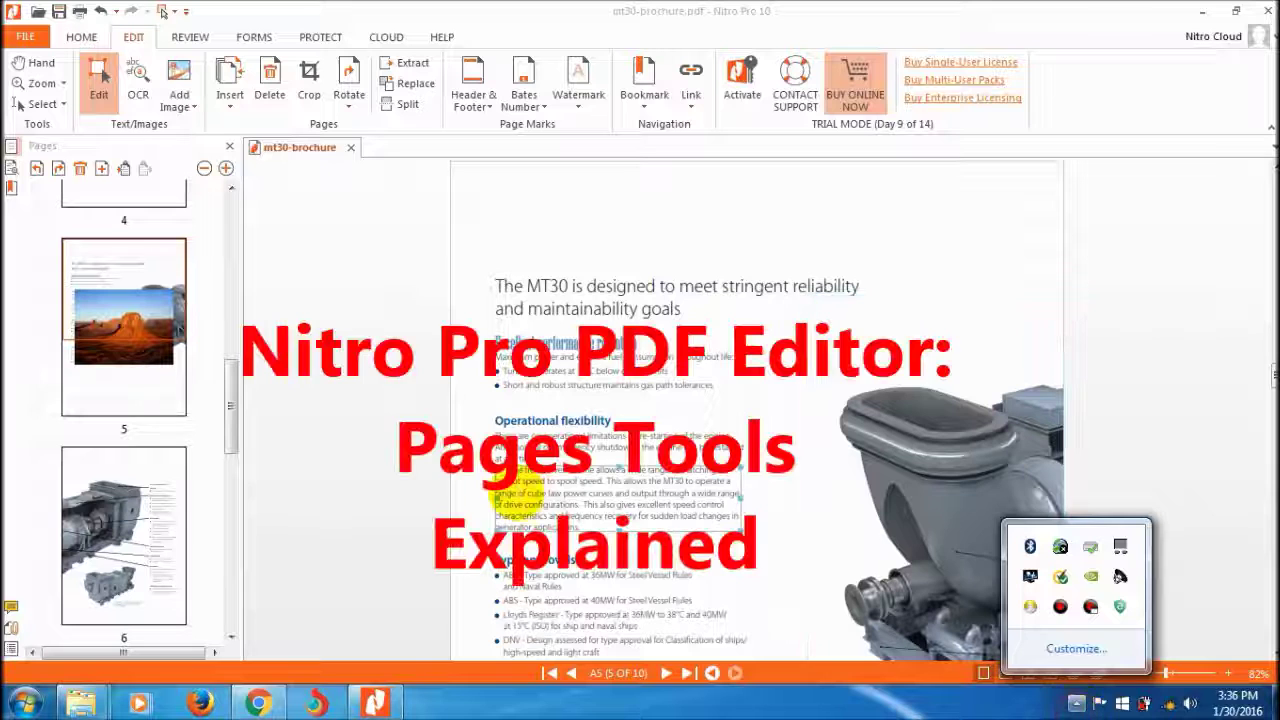
Start inserting pages from another file and browse into the Downloads folder.
click(370, 399)
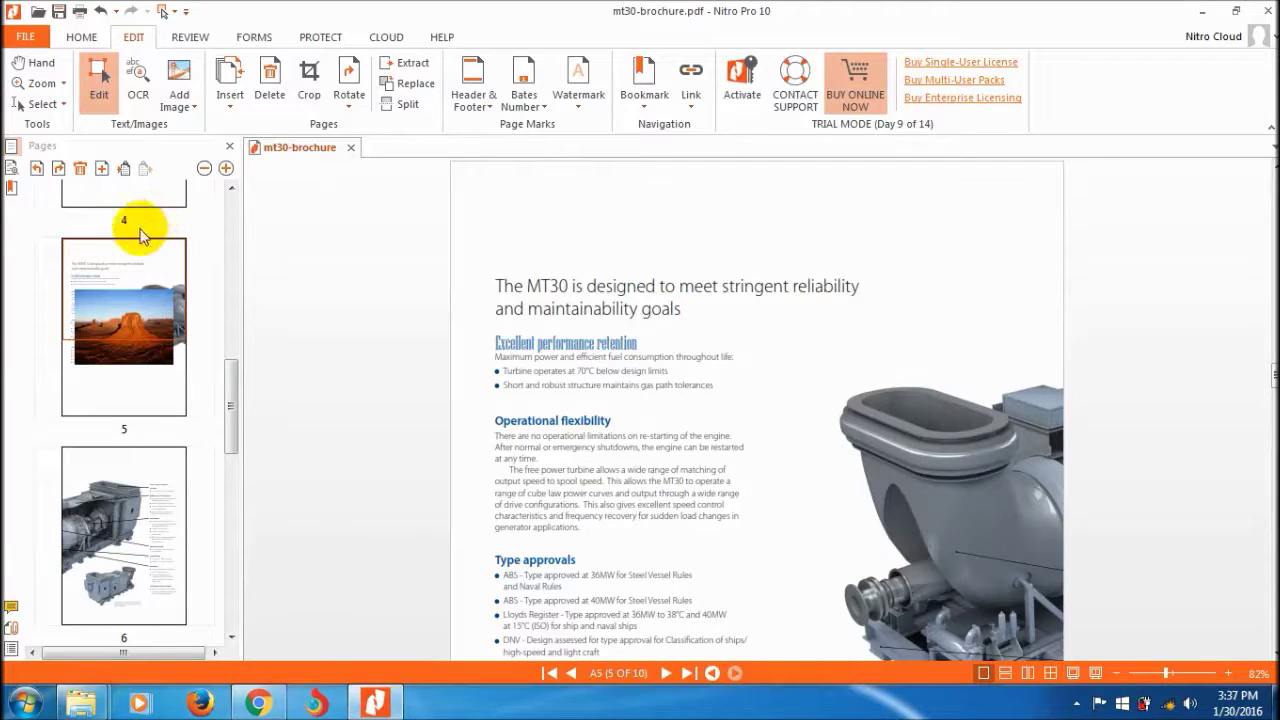
click(240, 107)
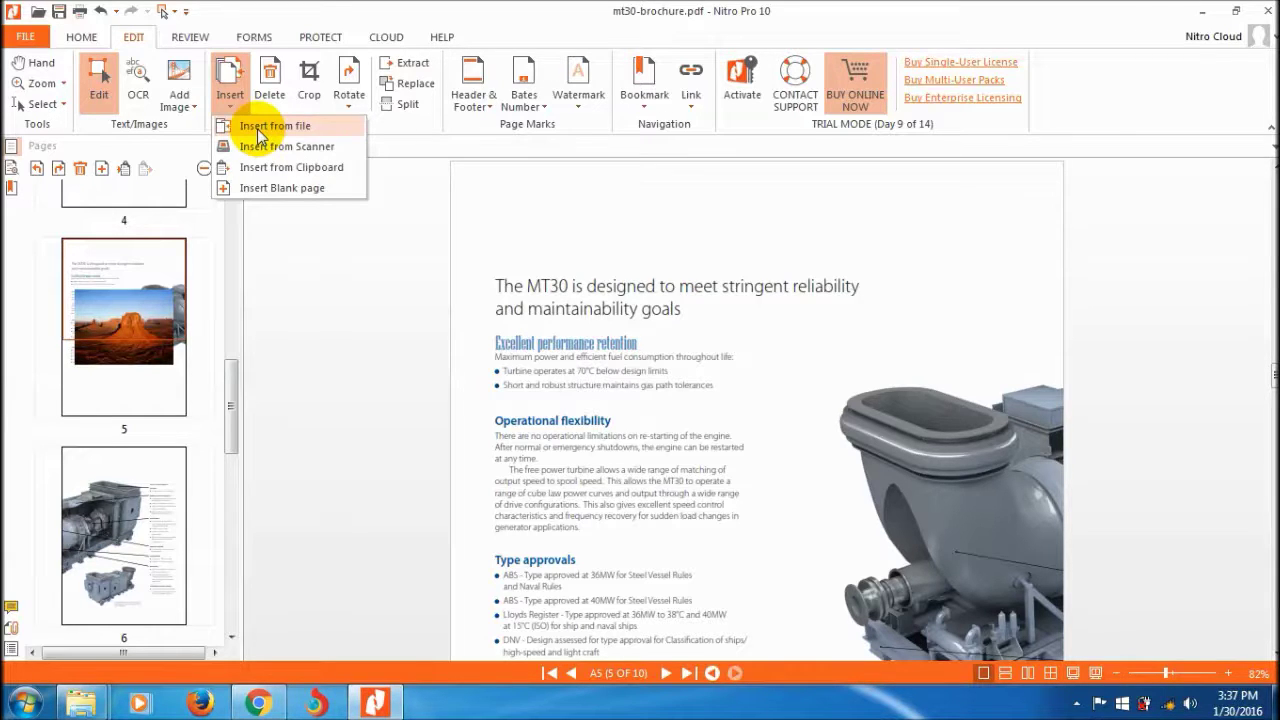
click(260, 126)
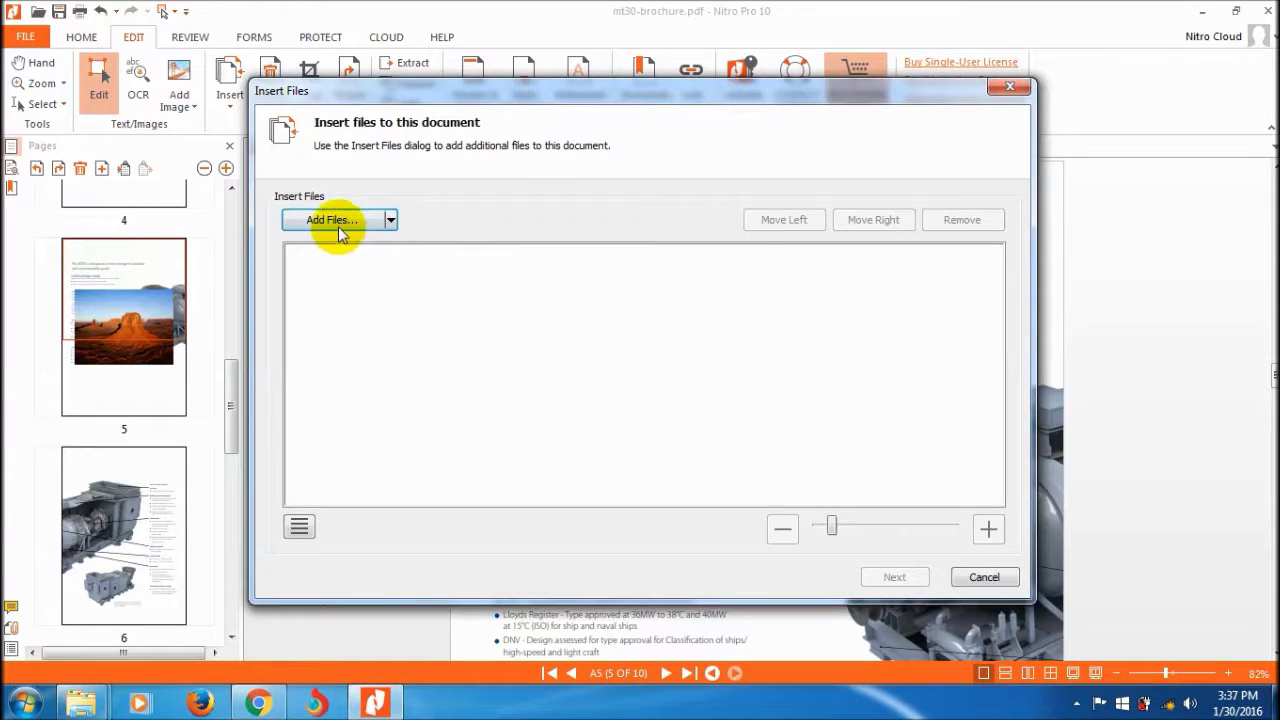
click(338, 222)
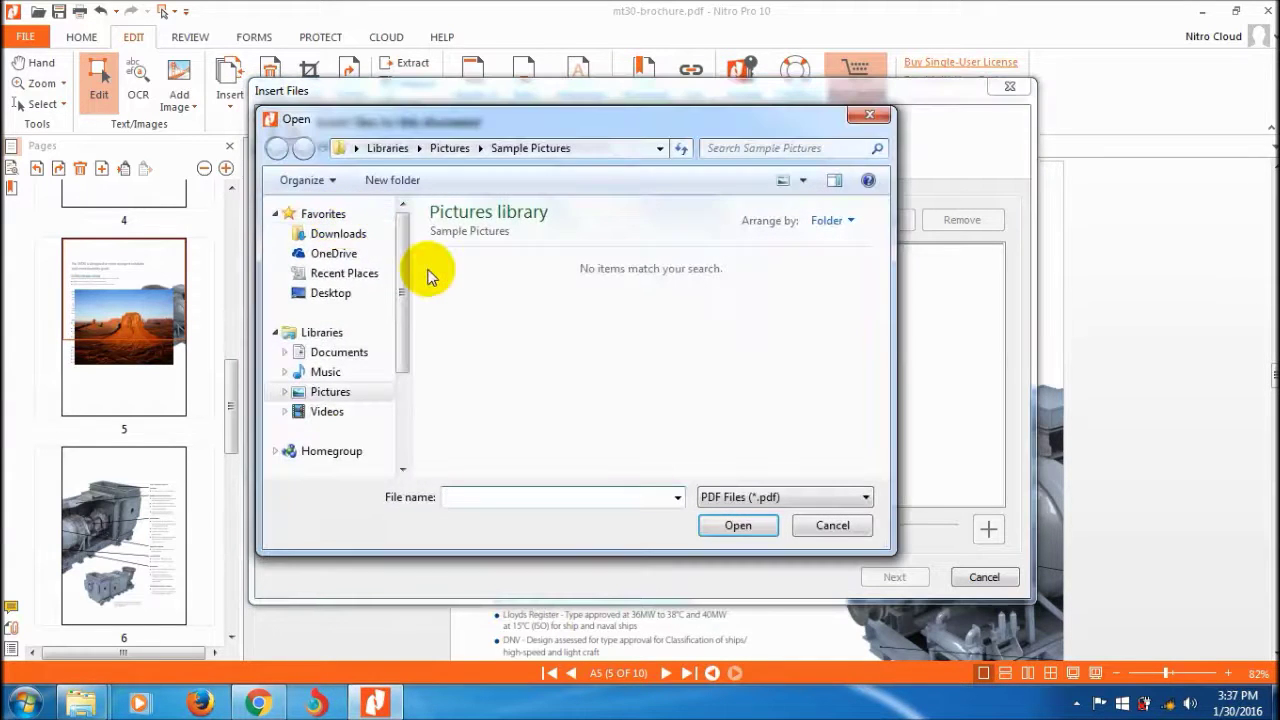
click(356, 235)
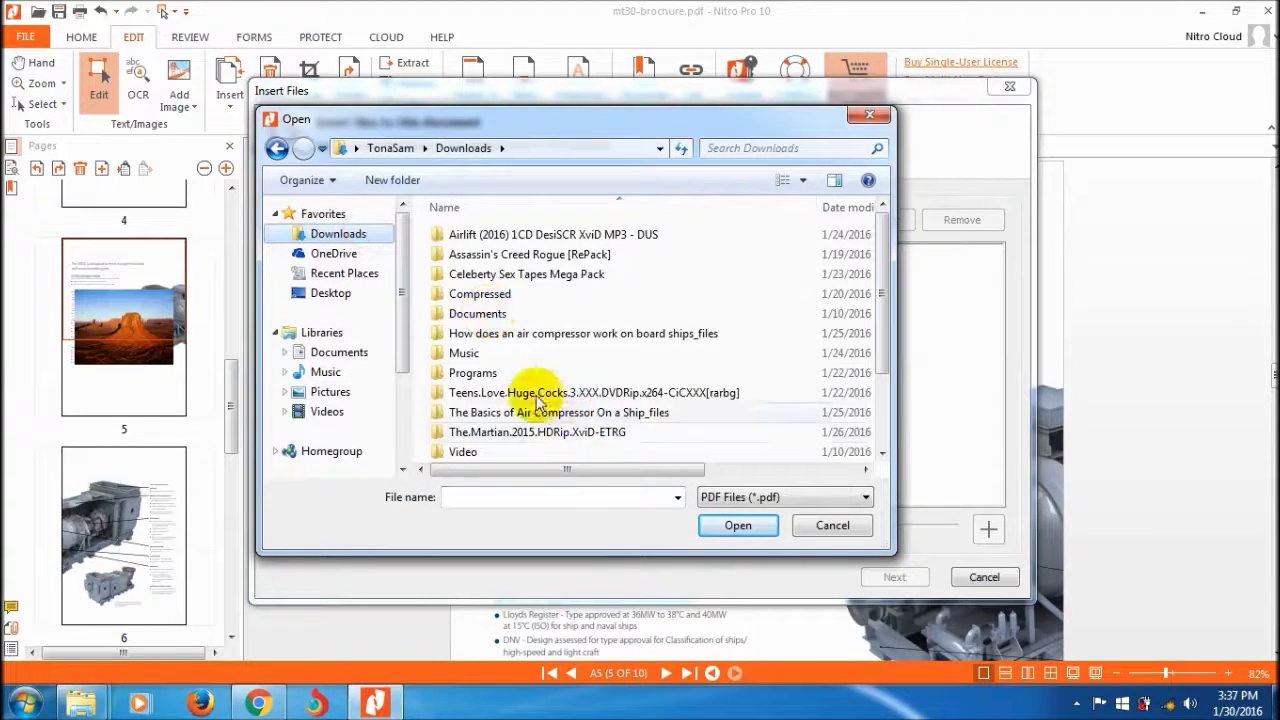
double_click(538, 300)
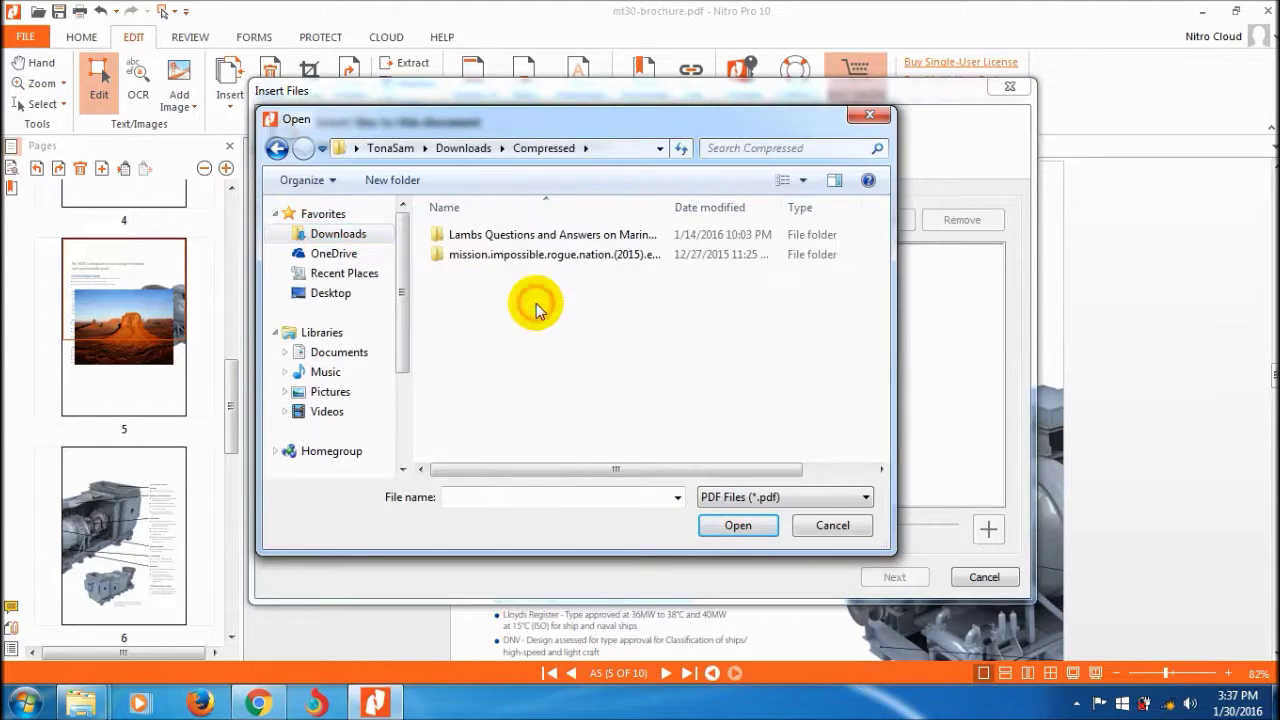
Add loadForm1Report.PDF from Downloads\Documents to the insert list and continue to placement.
click(277, 148)
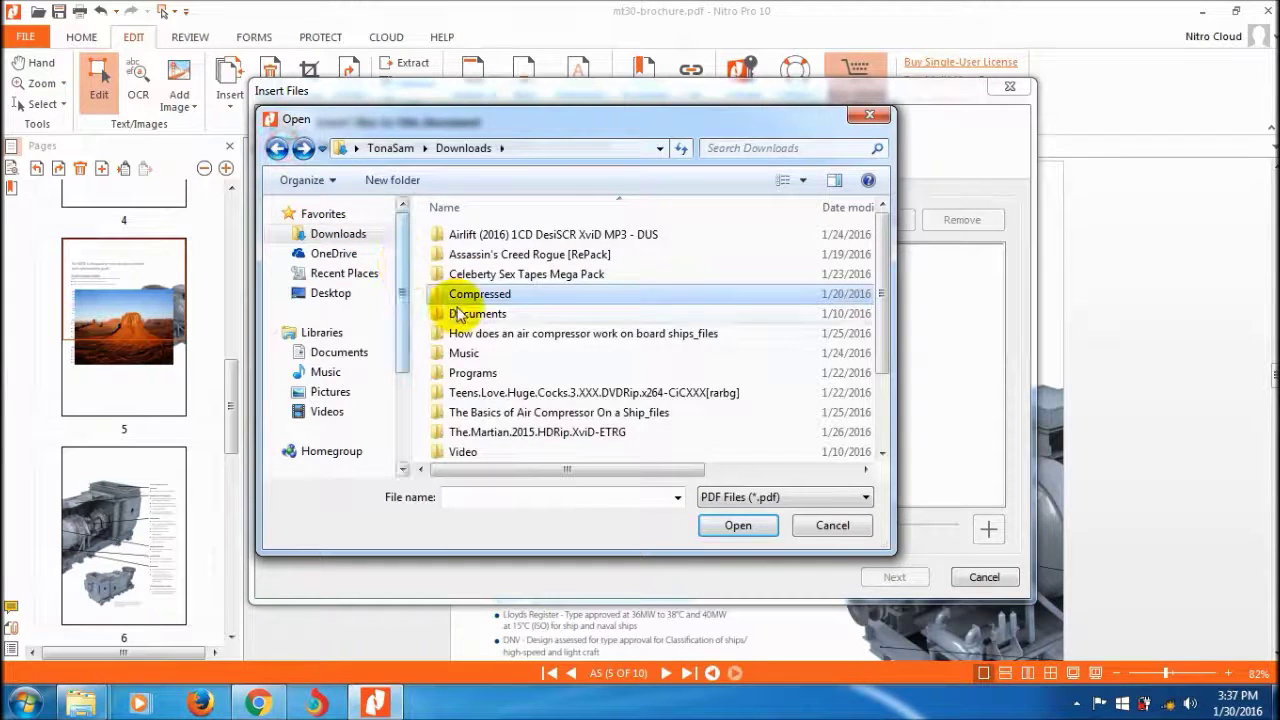
double_click(462, 318)
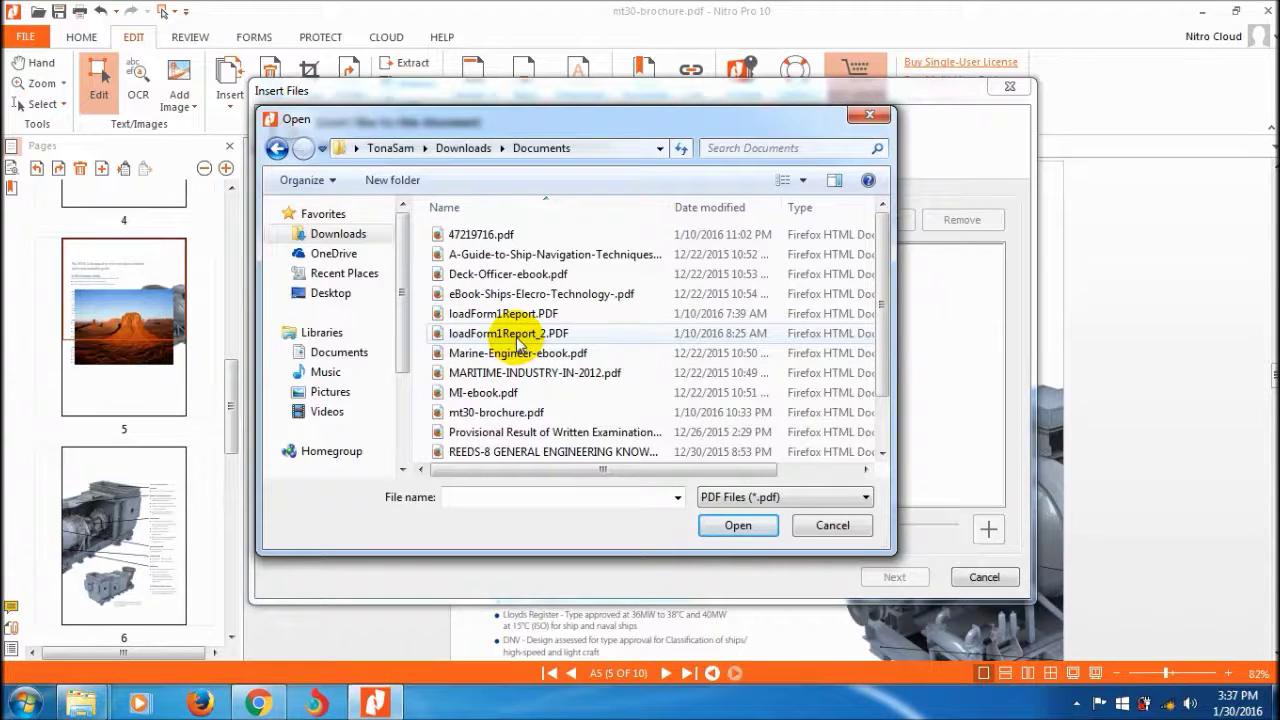
scroll(566, 350, down, 1)
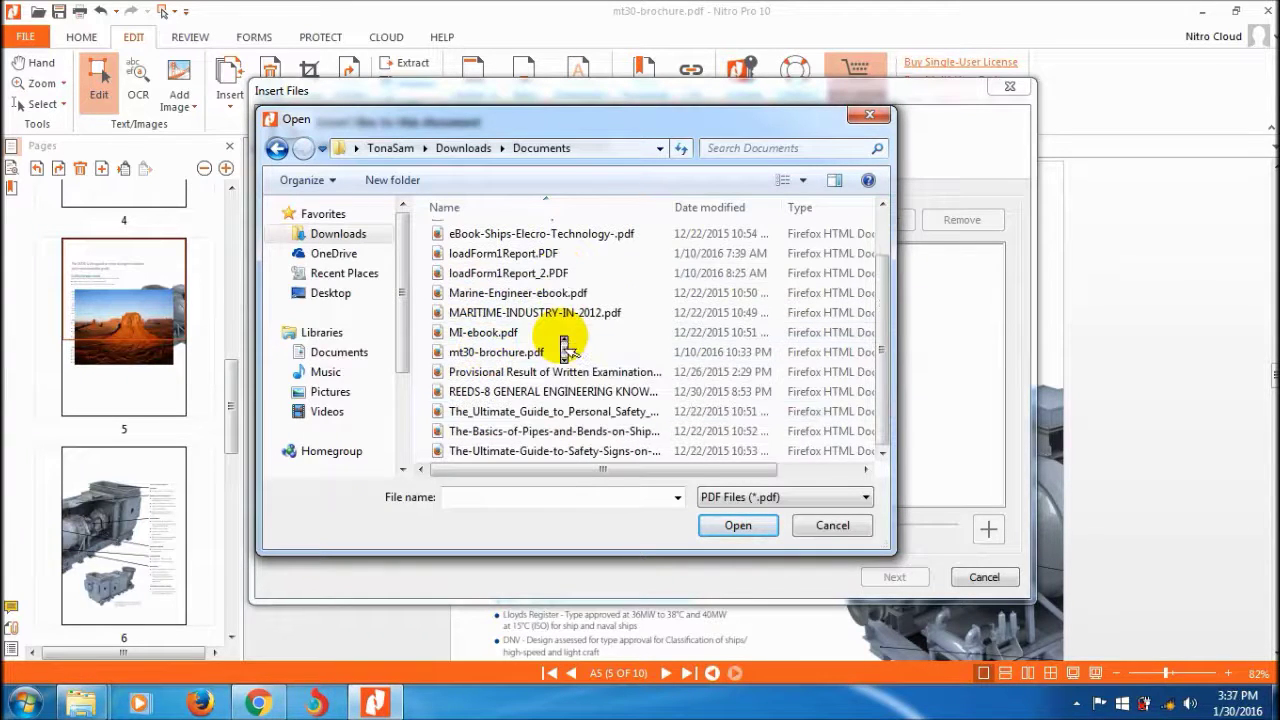
scroll(561, 343, up, 1)
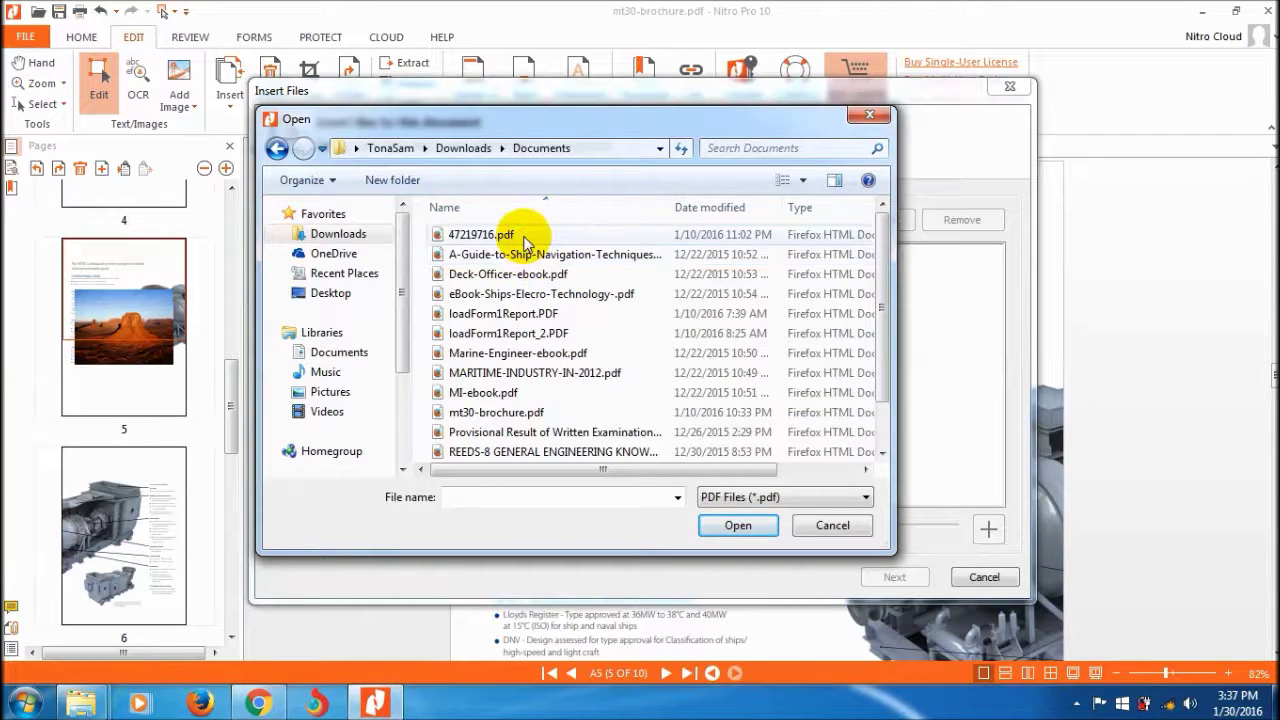
double_click(510, 312)
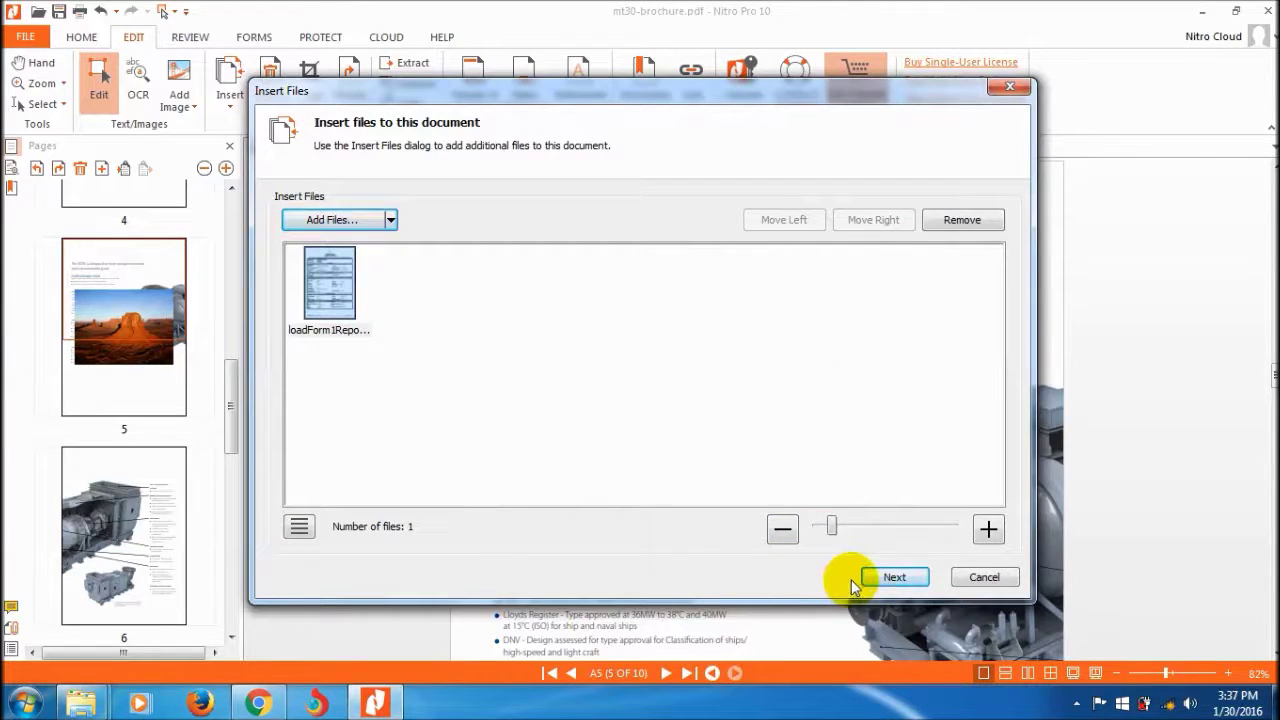
click(886, 577)
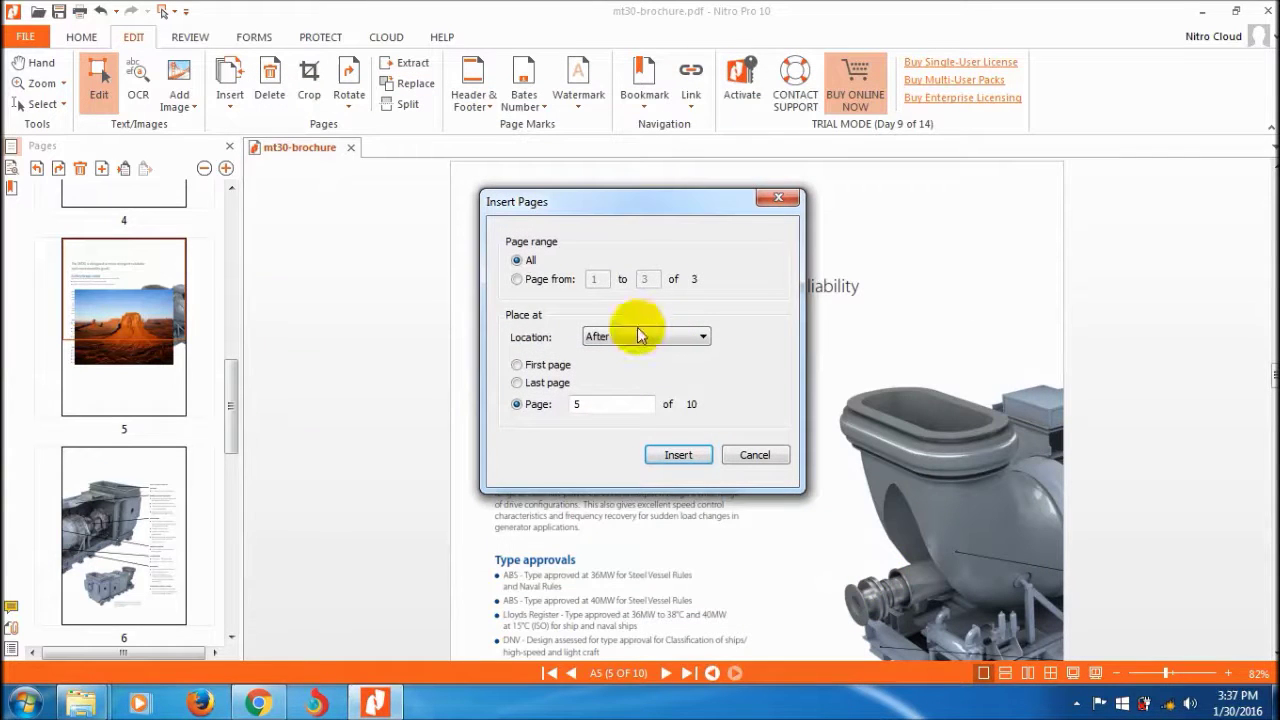
Insert only page 1 of loadForm1Report (range 1 to 1) after page 4.
drag(560, 211, 576, 191)
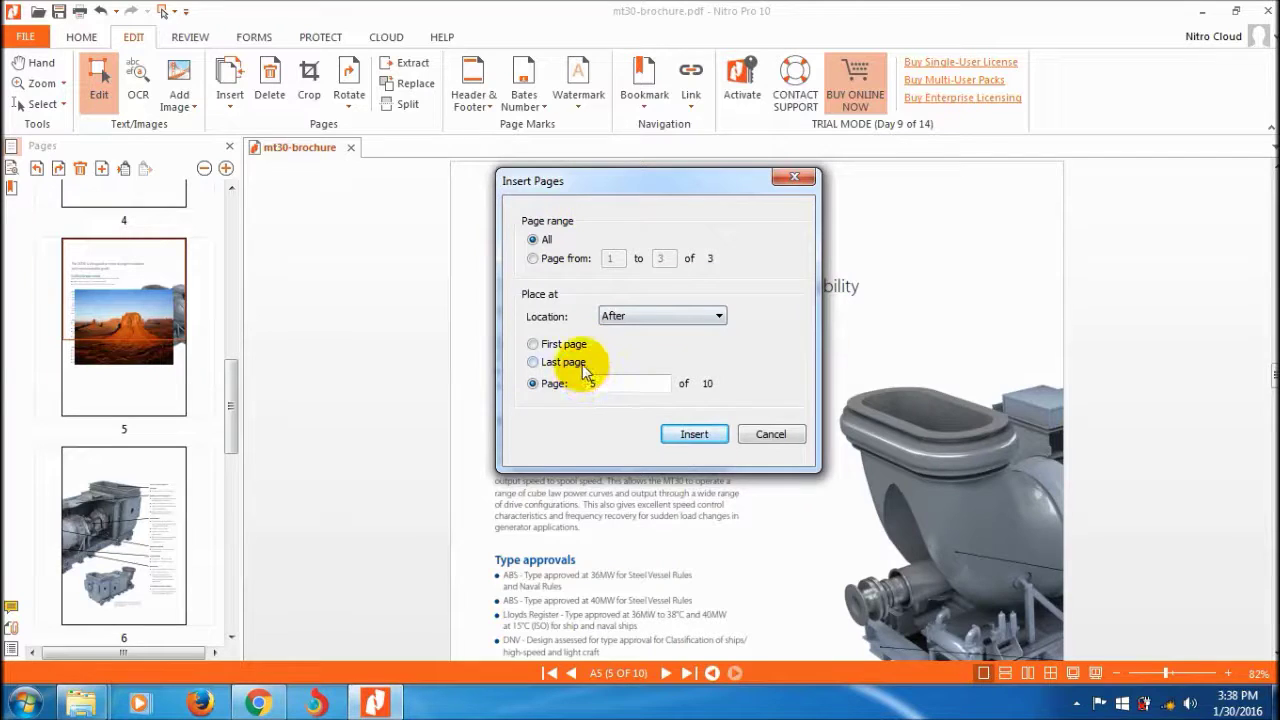
click(533, 260)
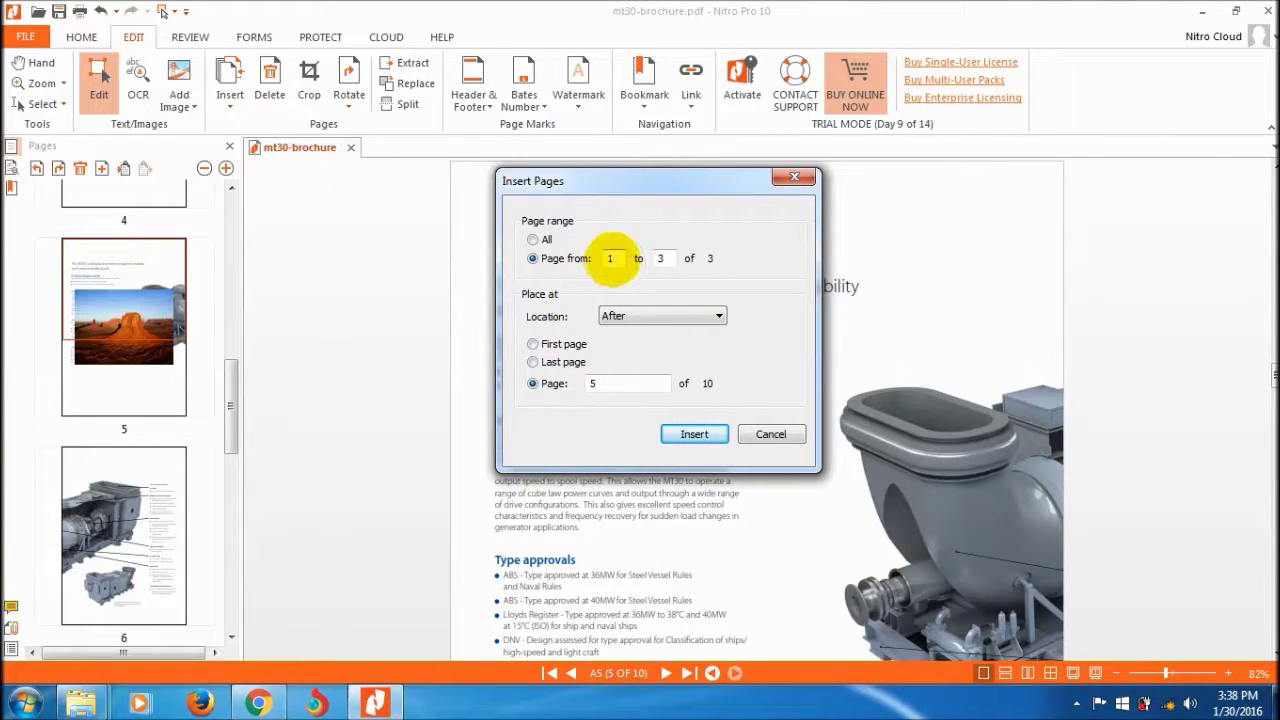
double_click(664, 257)
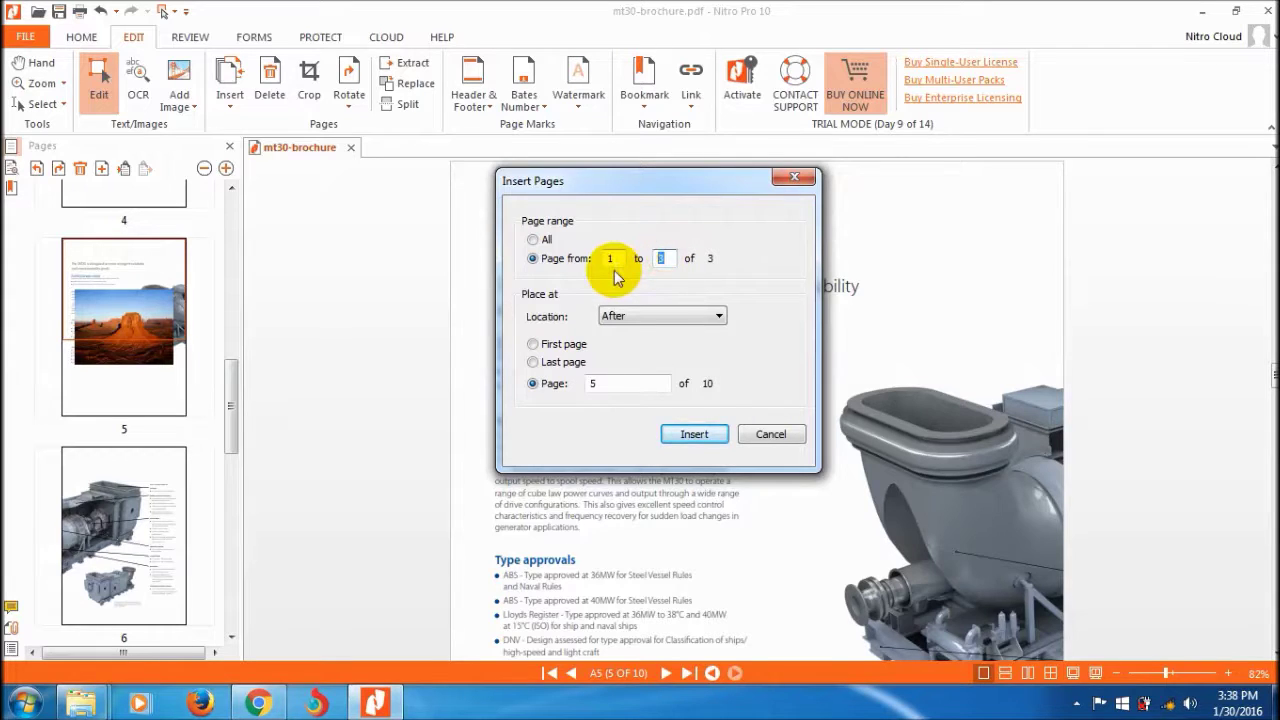
text(1)
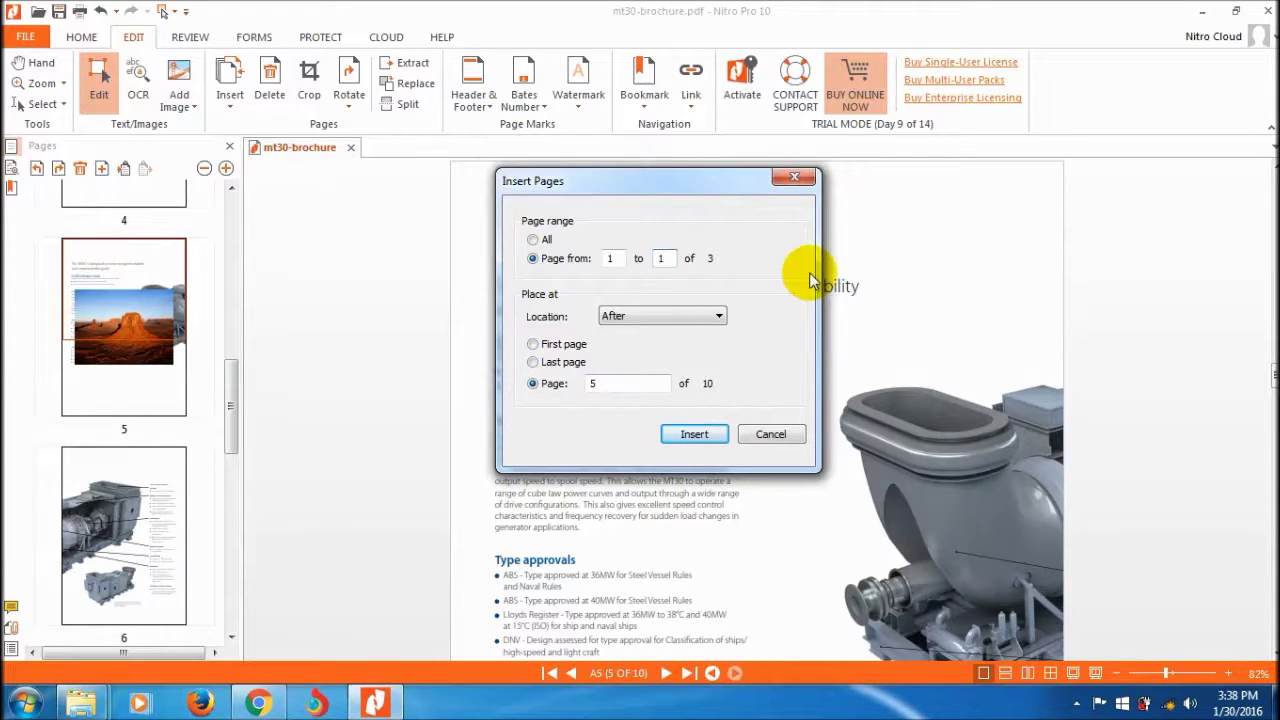
key(alt+a)
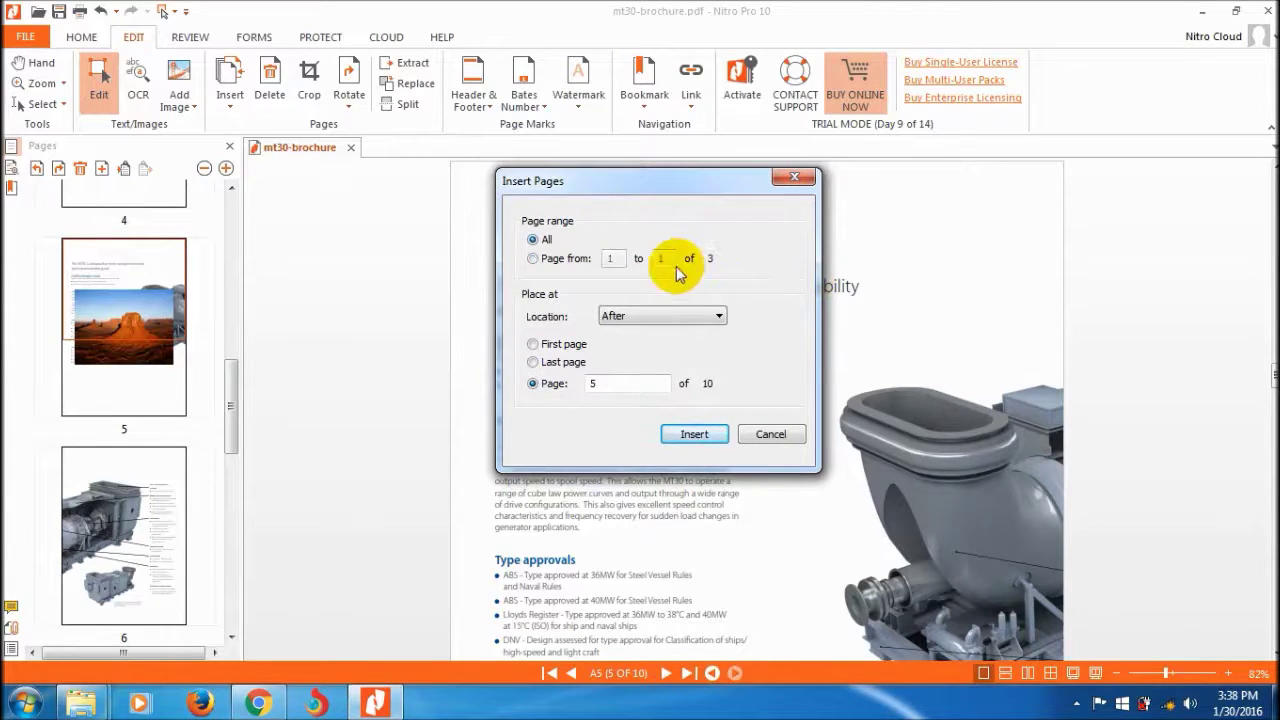
click(534, 258)
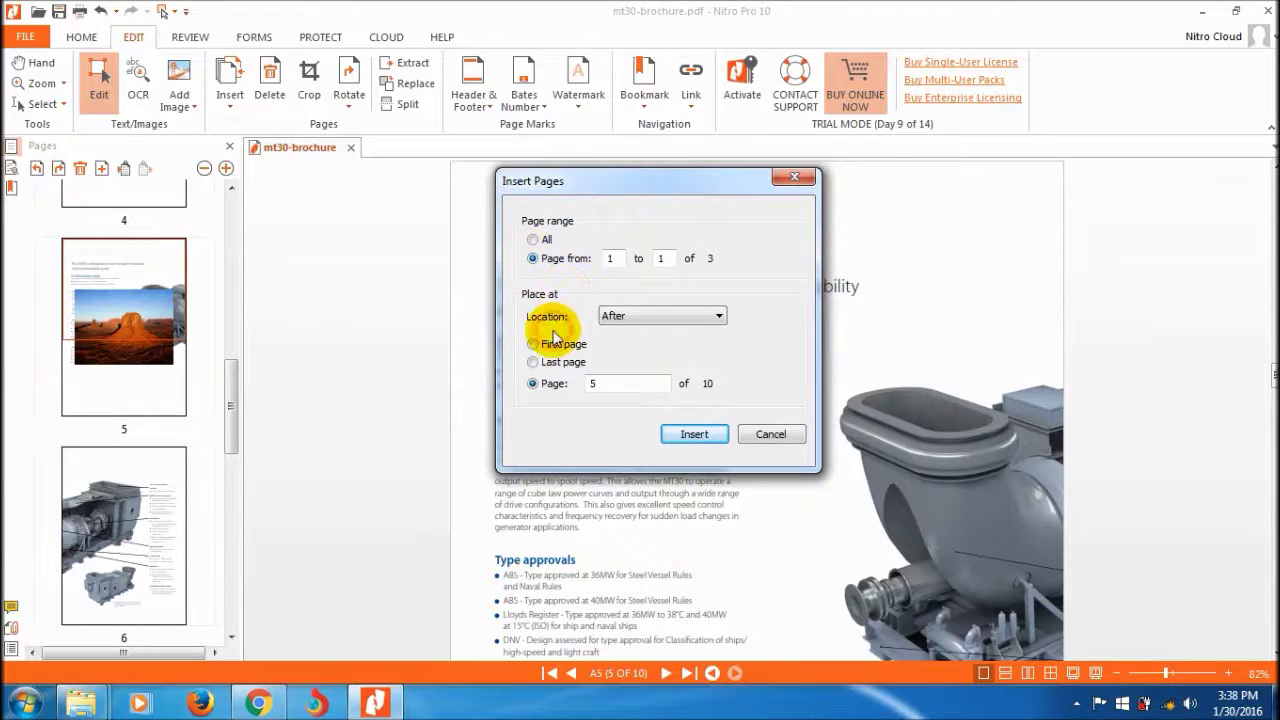
click(649, 318)
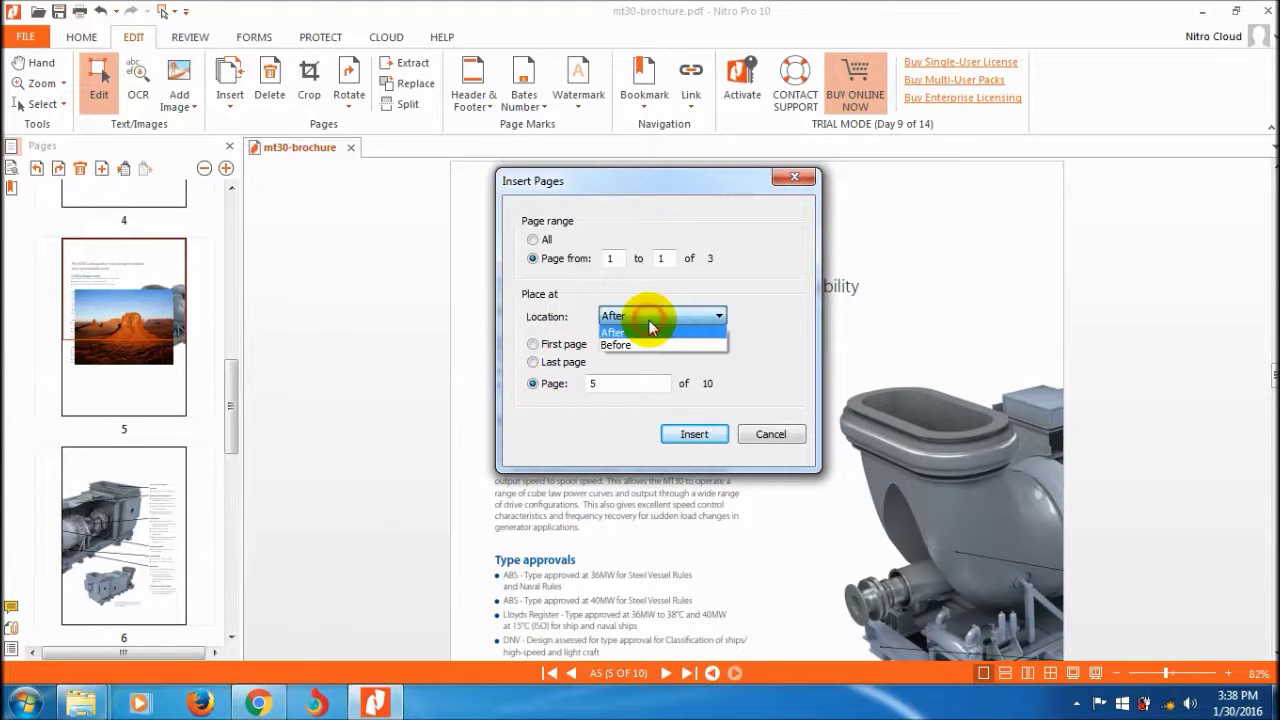
click(630, 372)
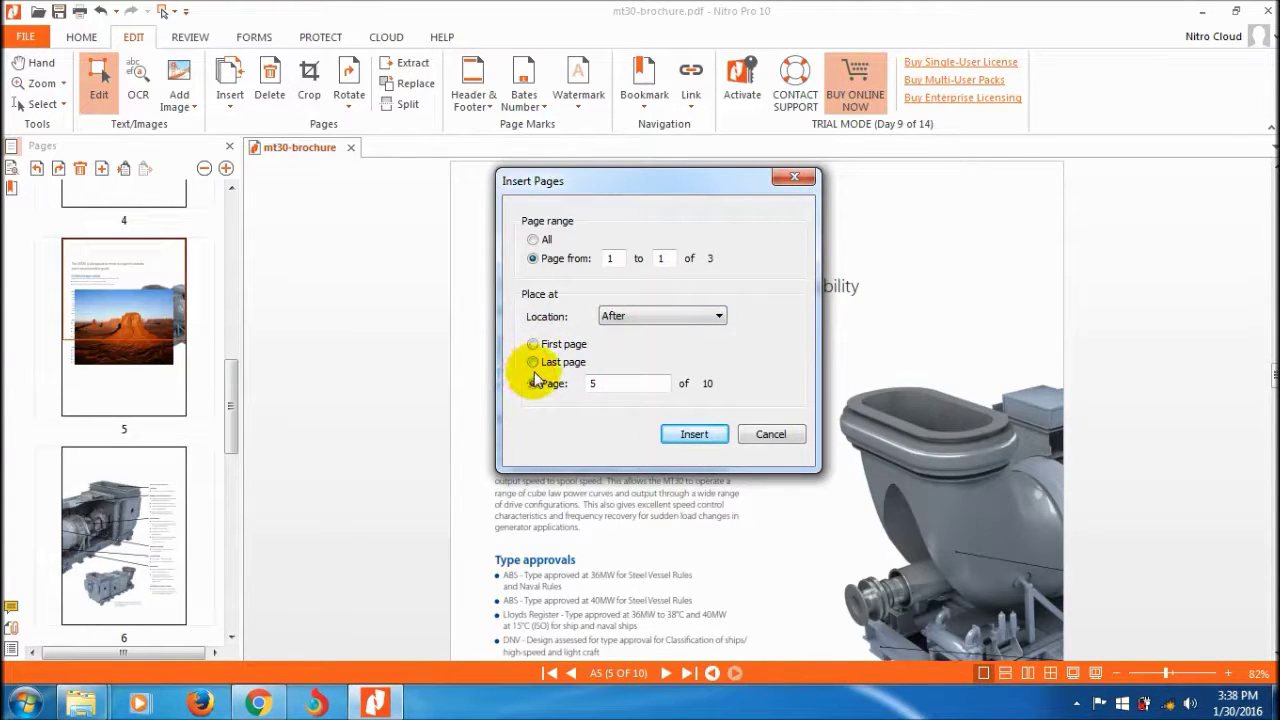
double_click(602, 383)
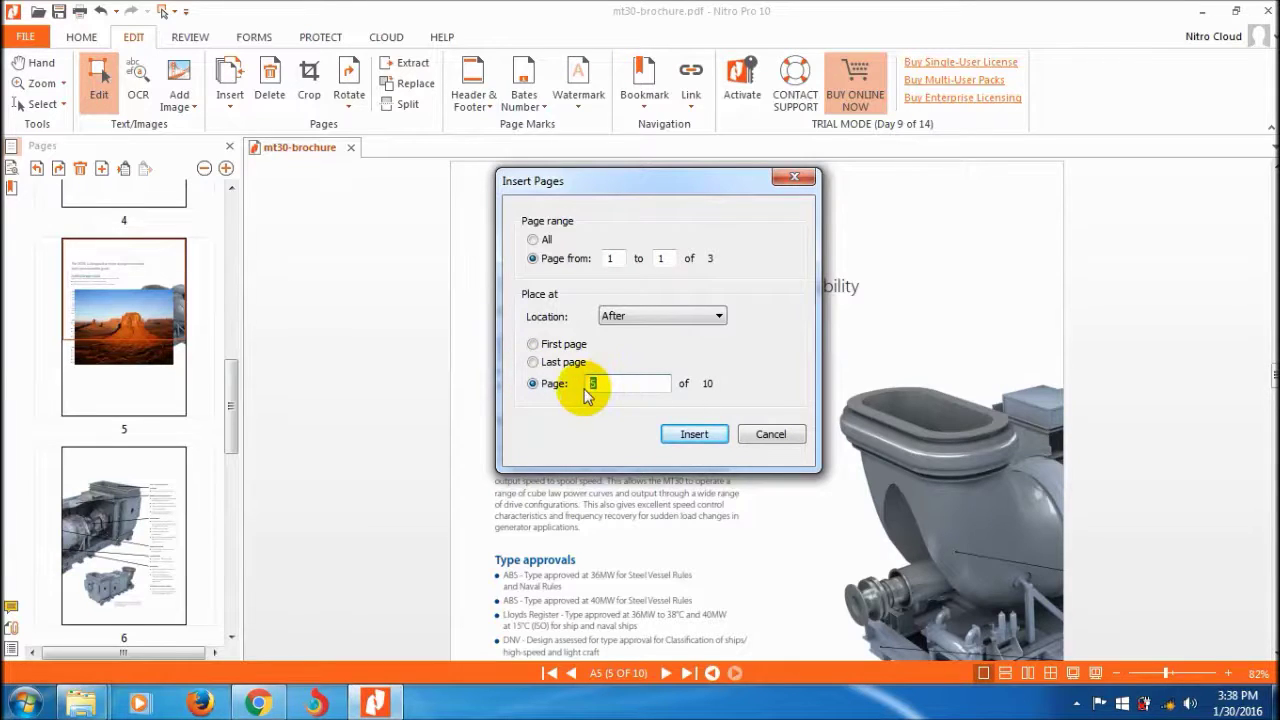
text(4)
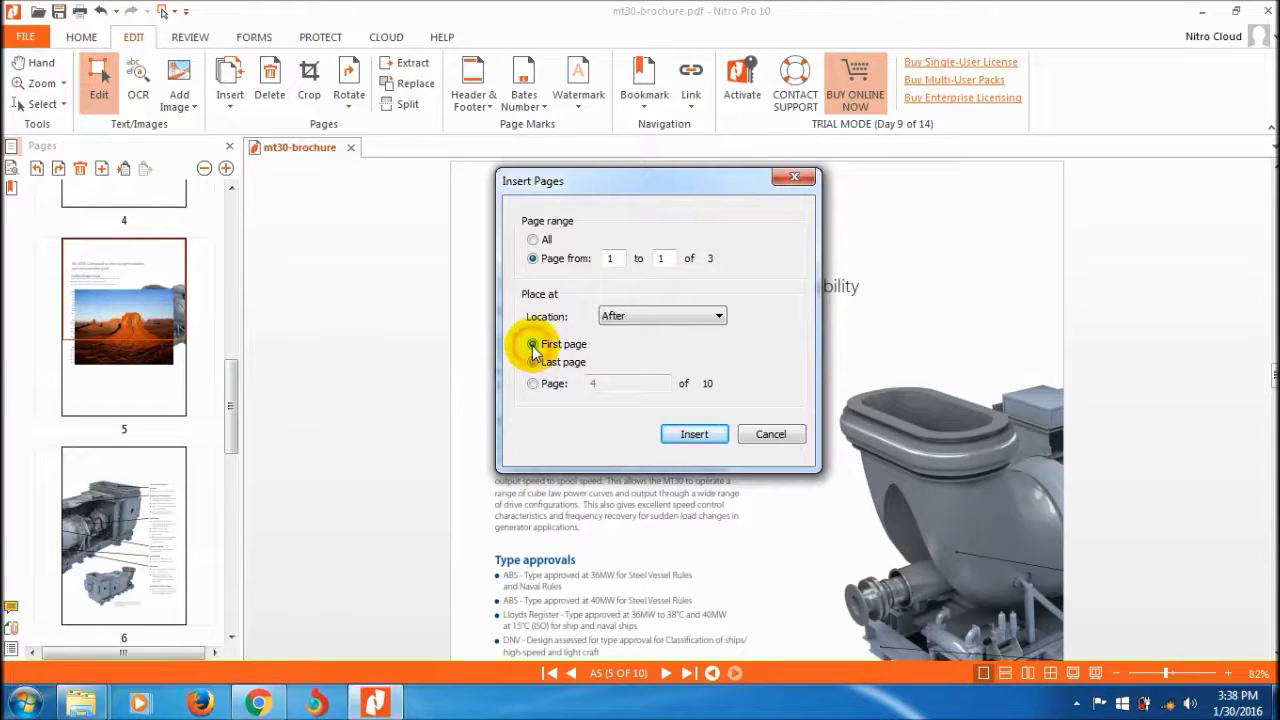
click(533, 384)
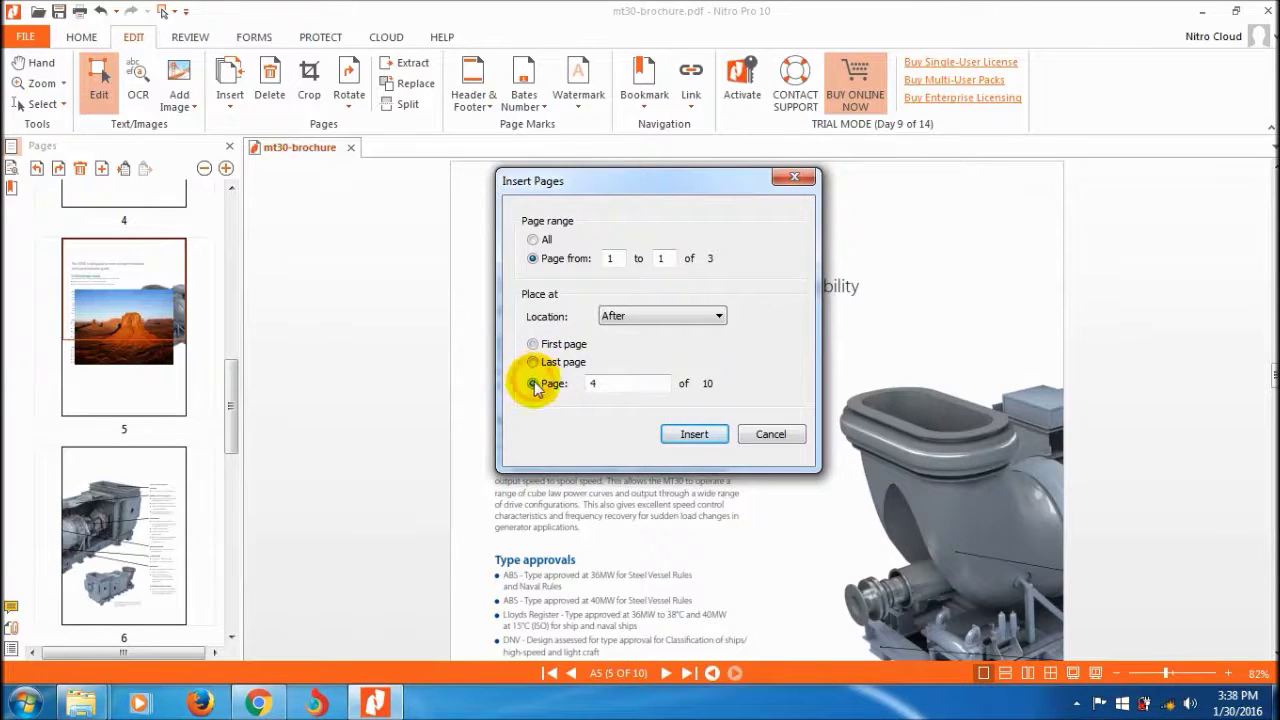
click(696, 436)
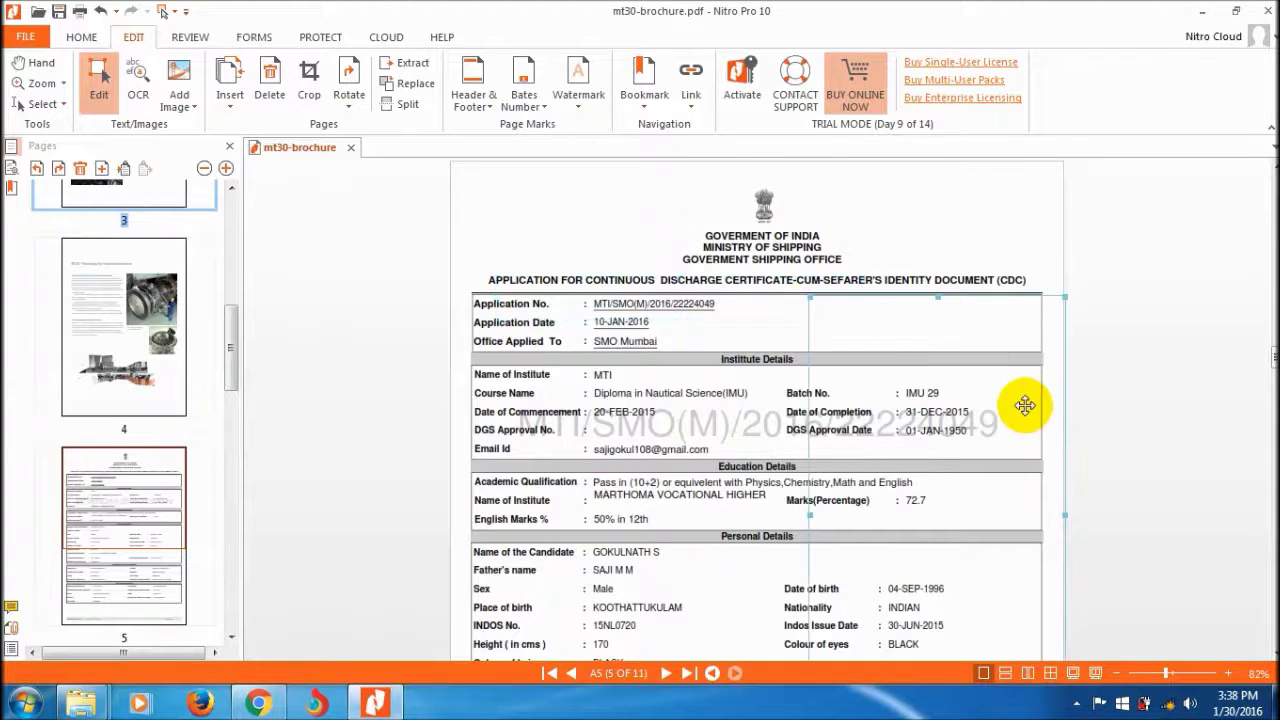
Scroll from page 4 down to page 6, the MT30 reliability and maintainability page.
click(148, 348)
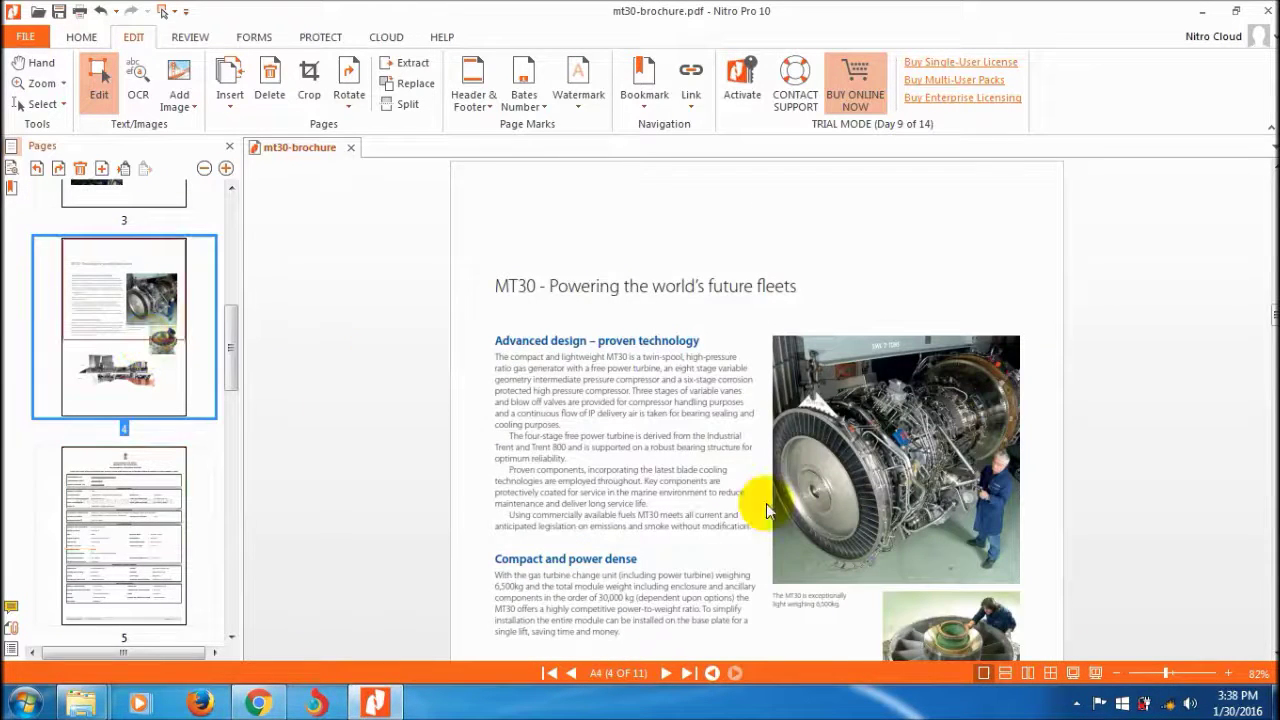
scroll(1266, 648, down, 4)
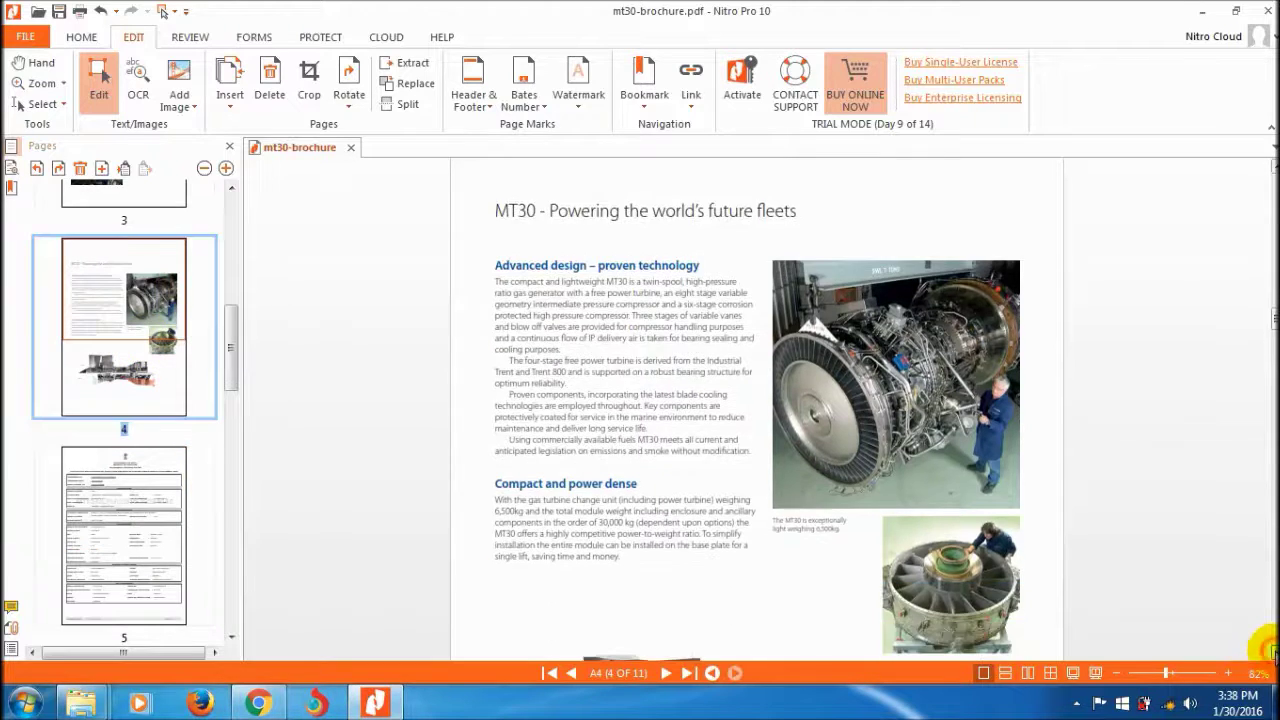
scroll(1266, 648, down, 8)
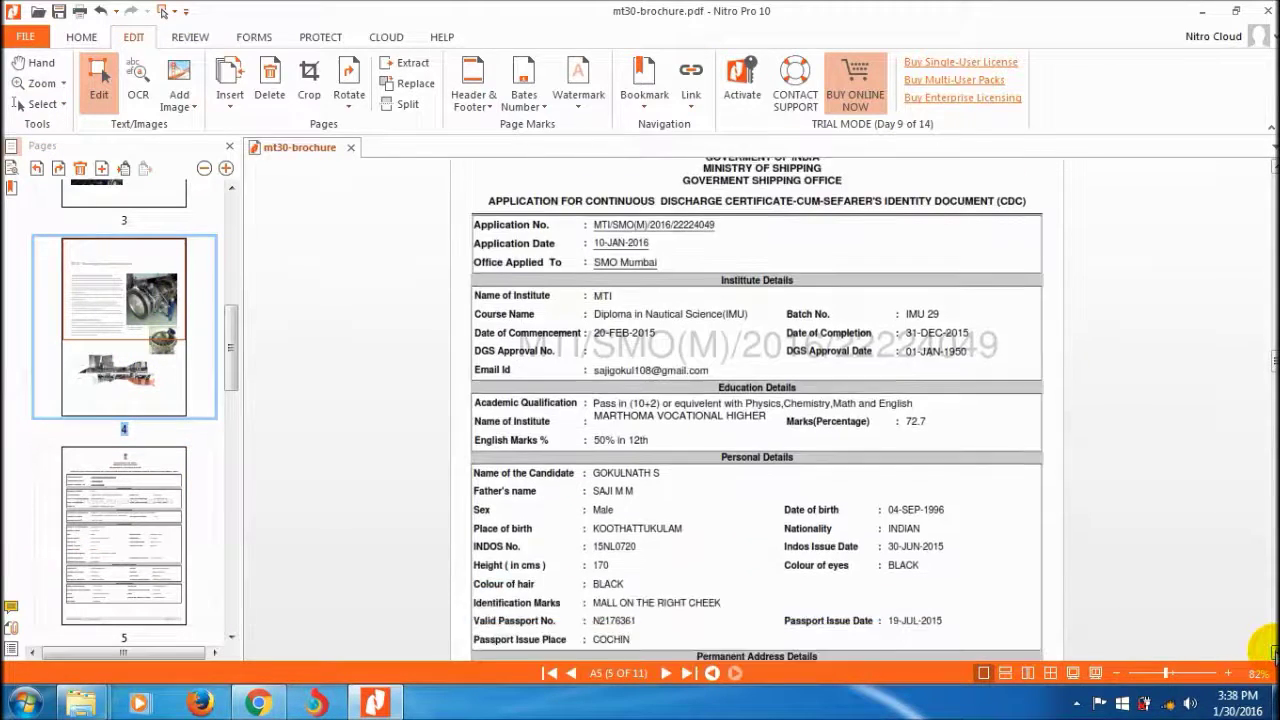
scroll(1264, 648, down, 10)
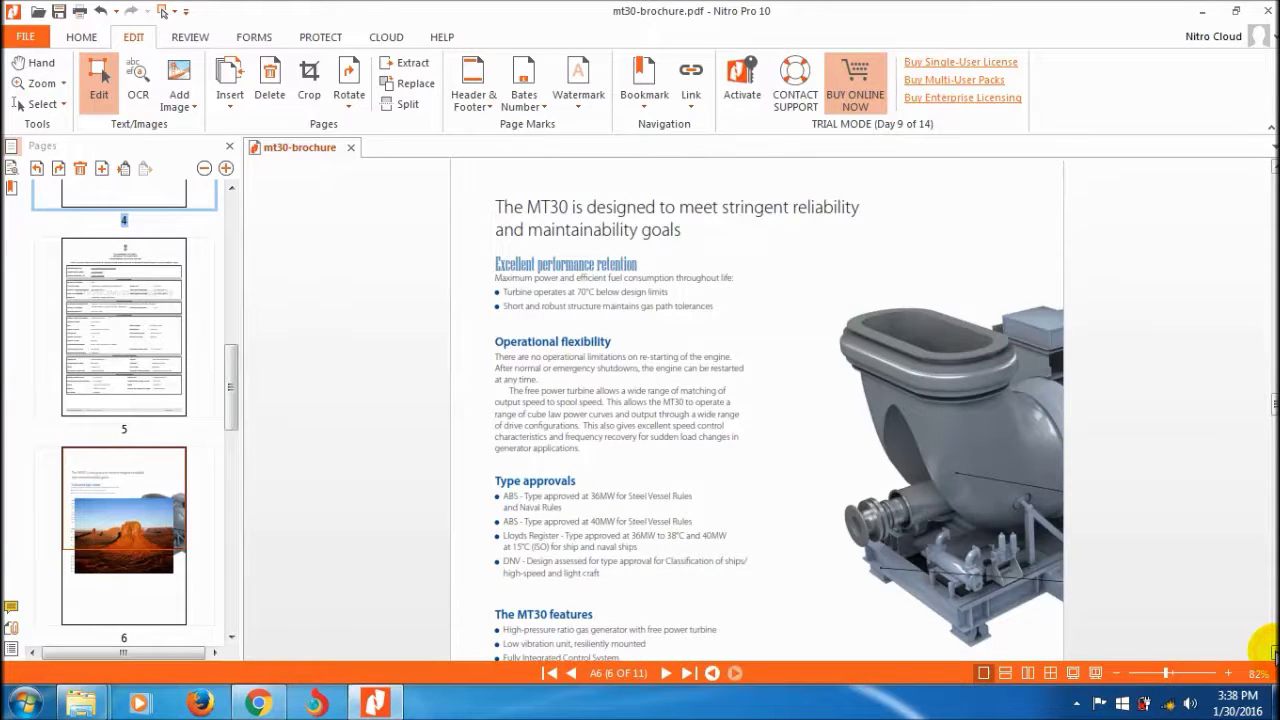
click(570, 400)
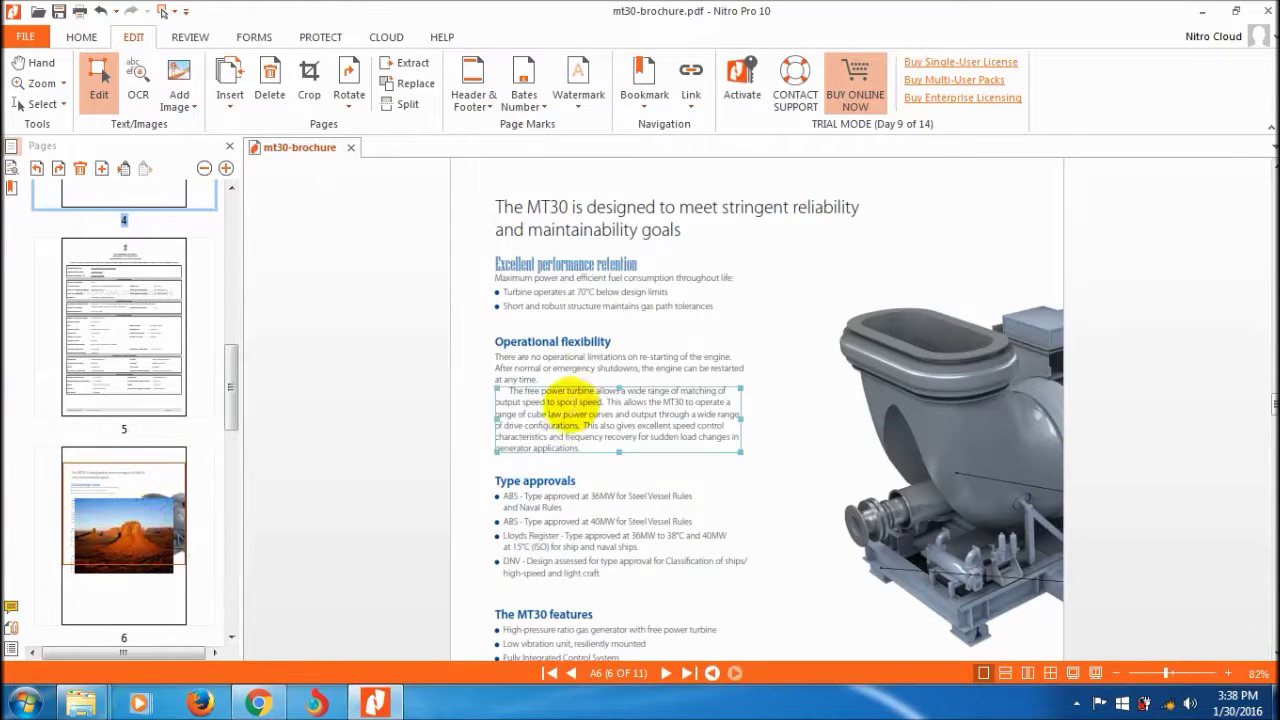
click(108, 322)
click(134, 475)
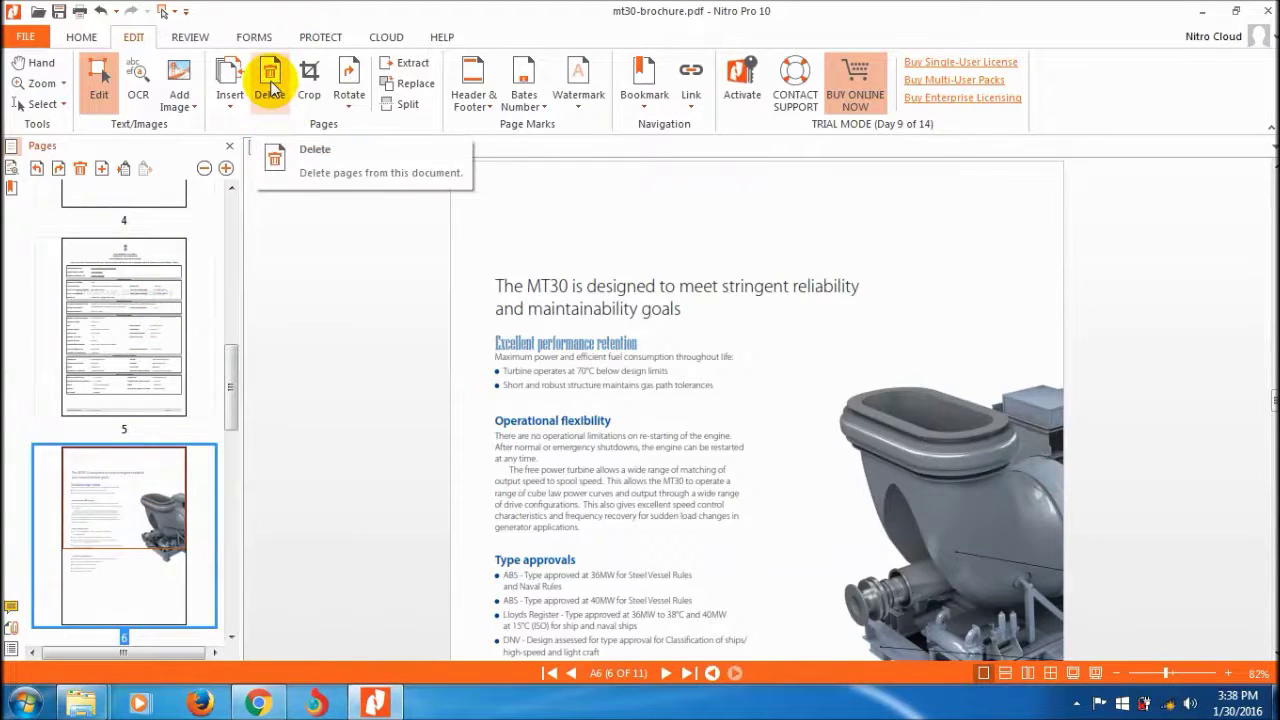
Delete only the current page 5, the application form, leaving 10 pages.
click(163, 345)
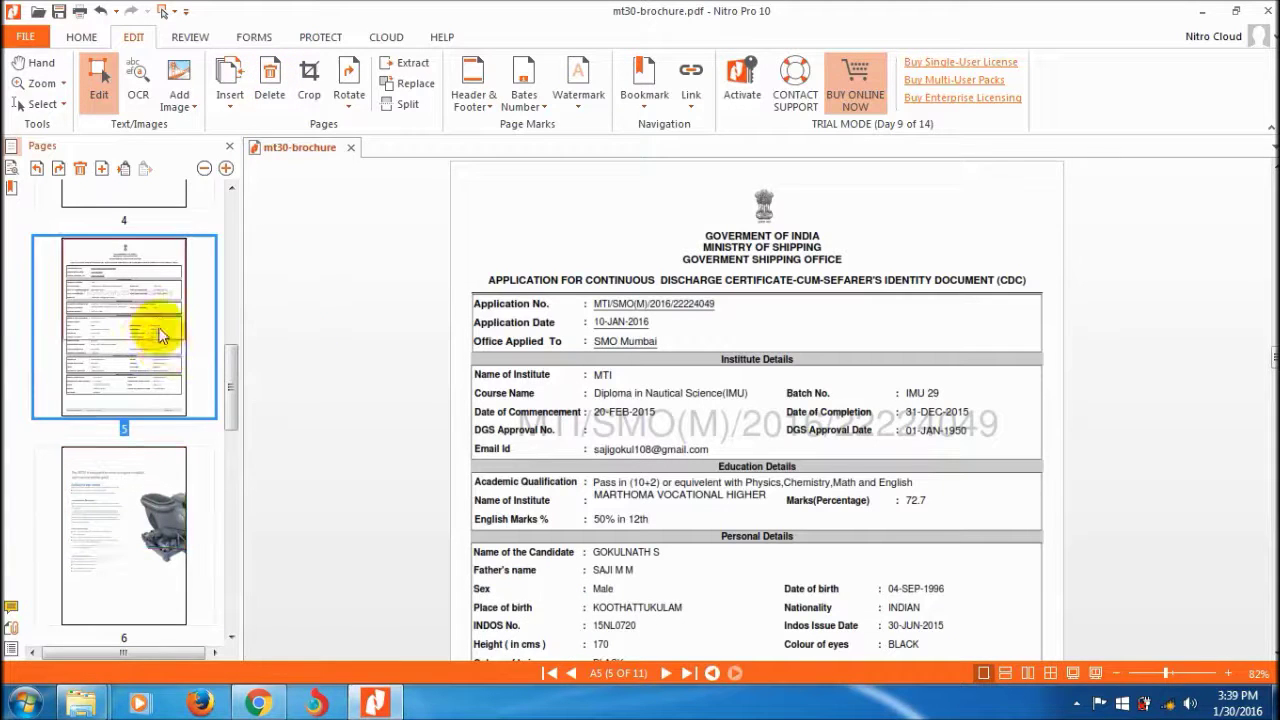
click(268, 80)
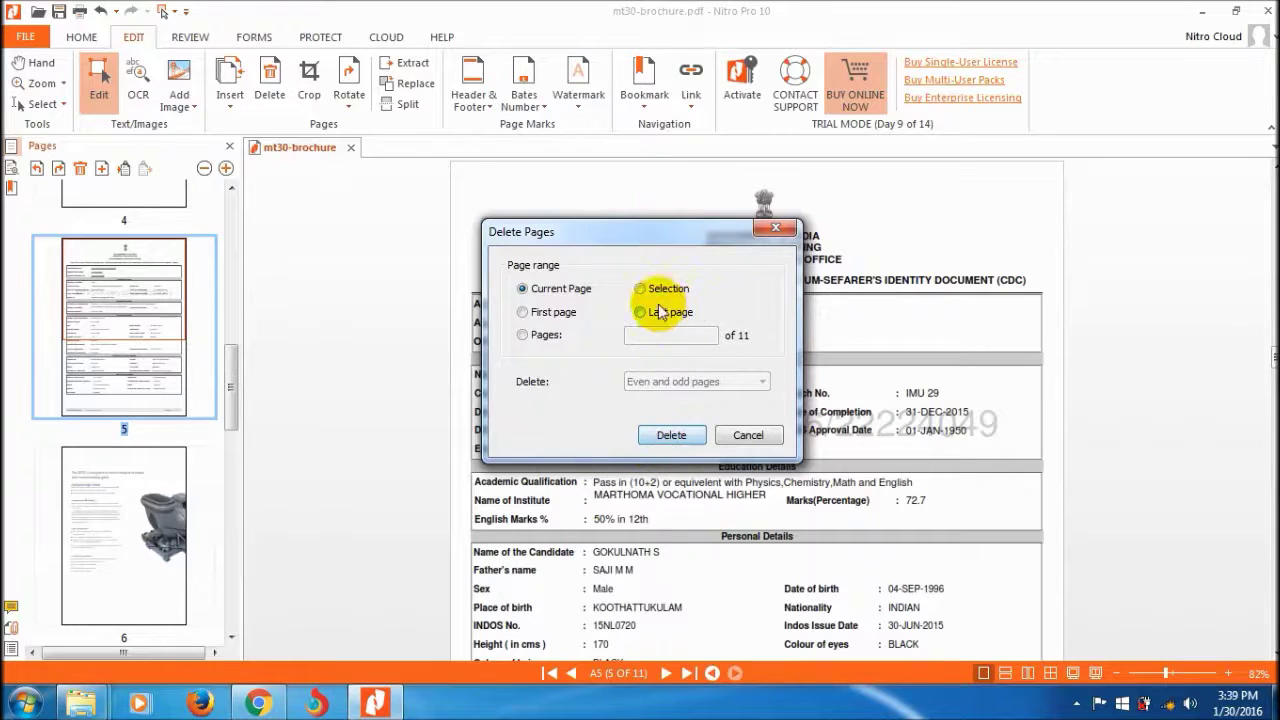
click(532, 338)
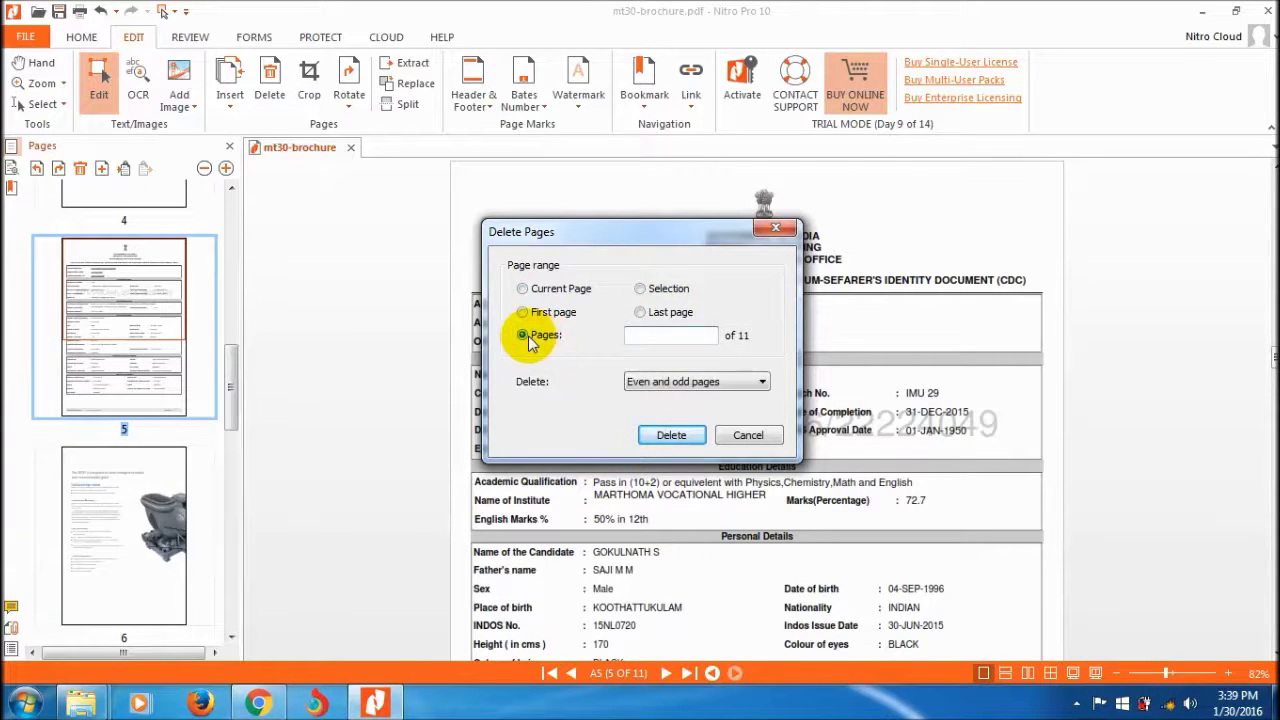
click(541, 294)
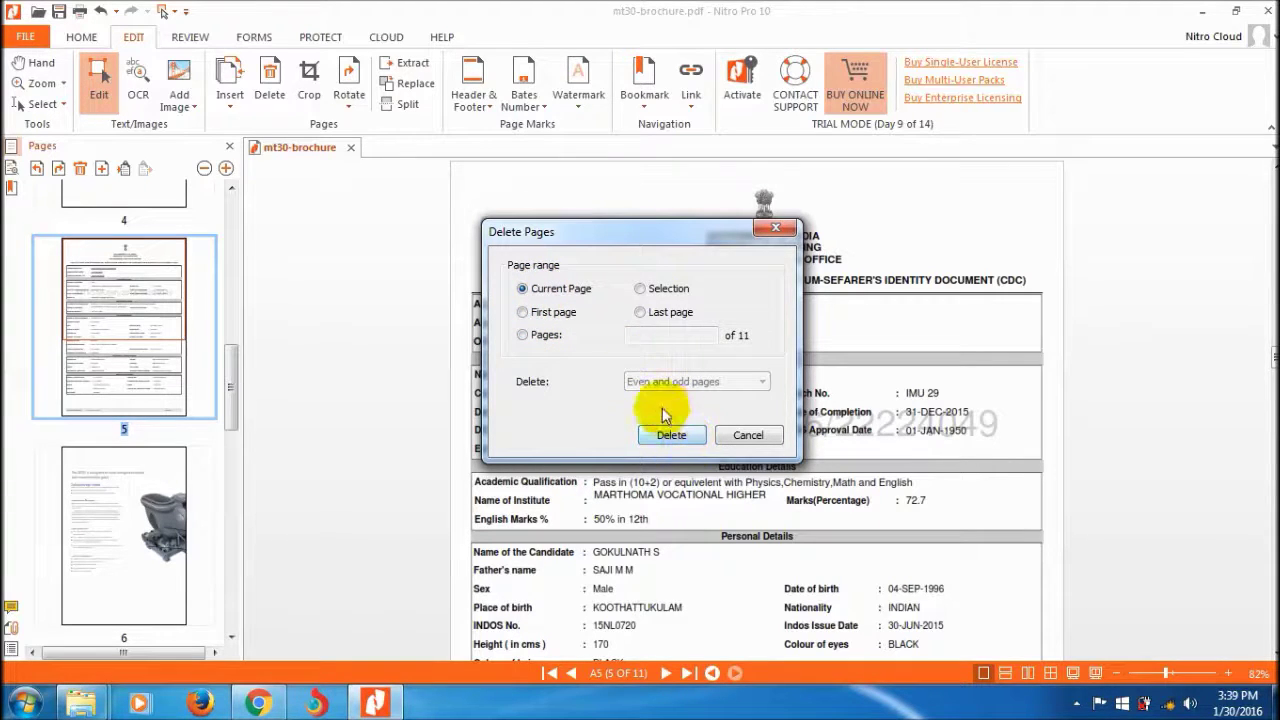
click(548, 337)
click(652, 381)
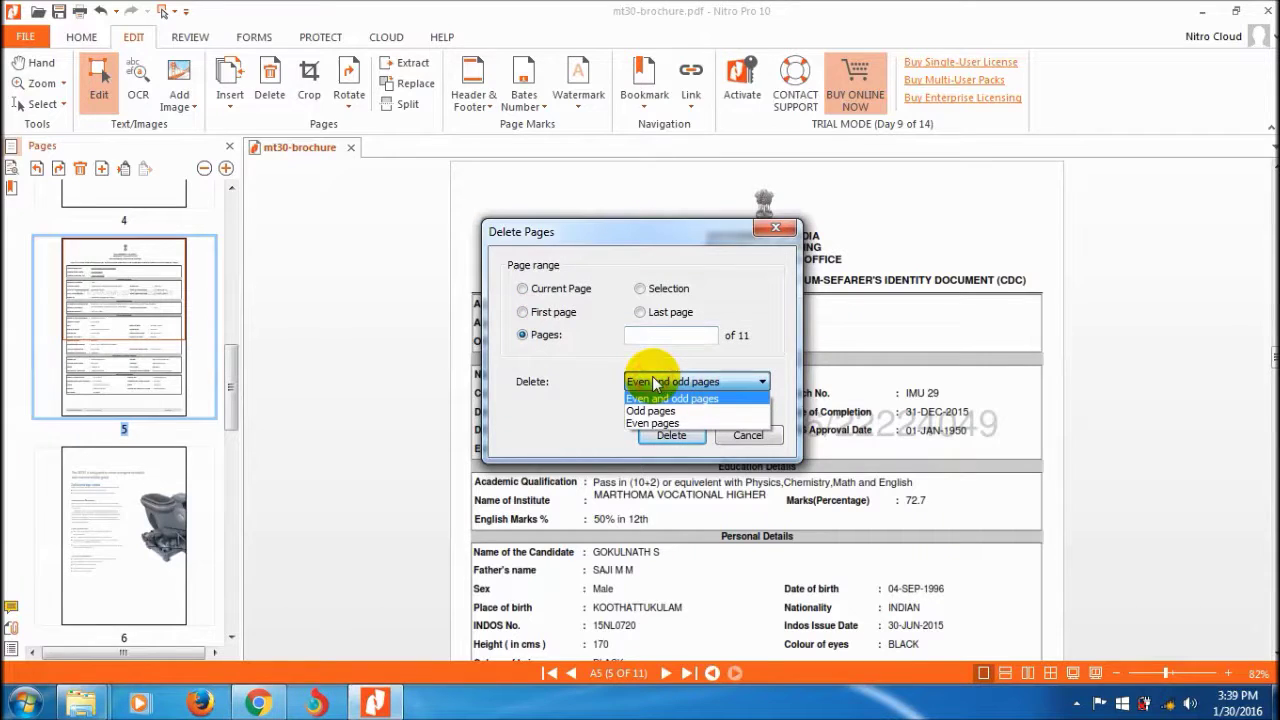
click(548, 412)
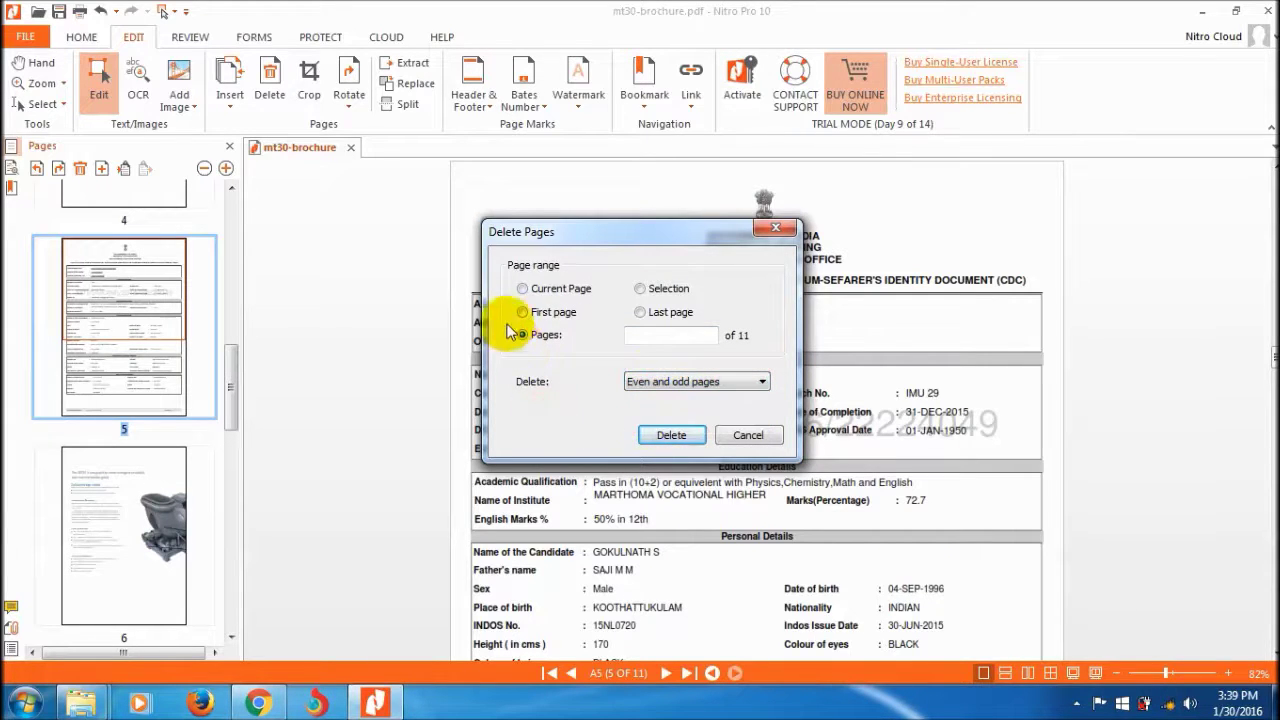
click(522, 288)
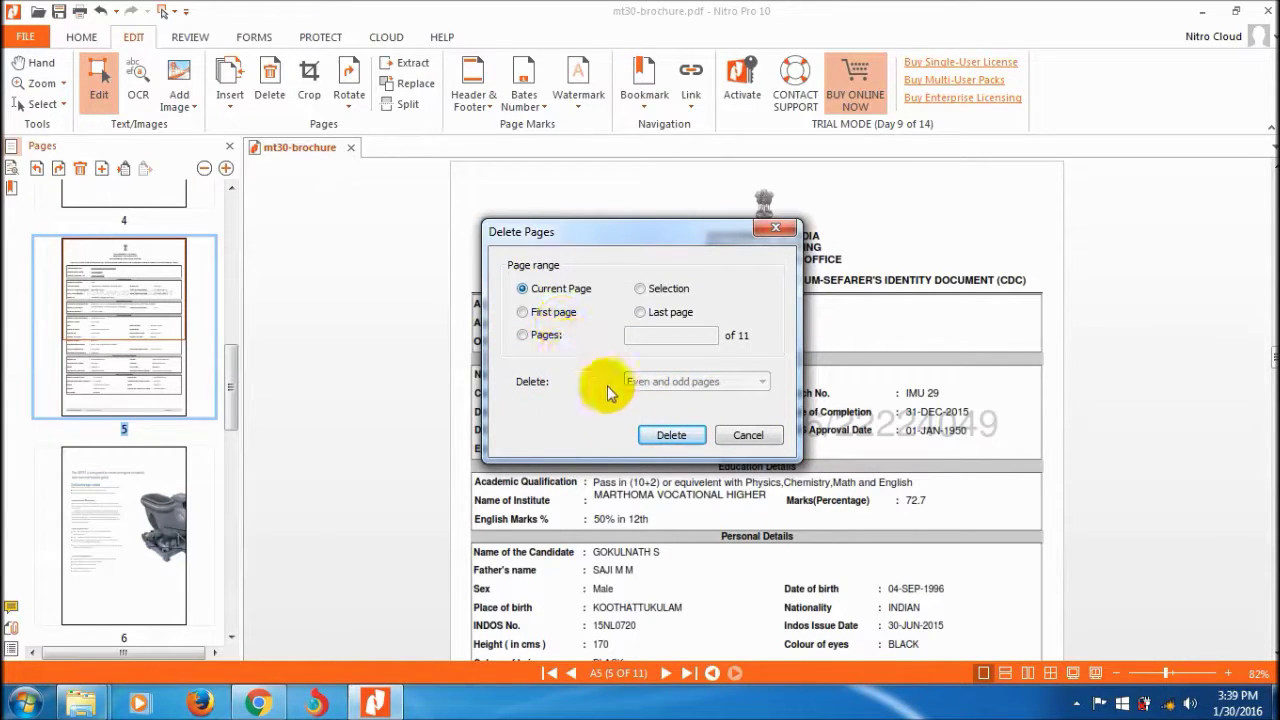
click(670, 440)
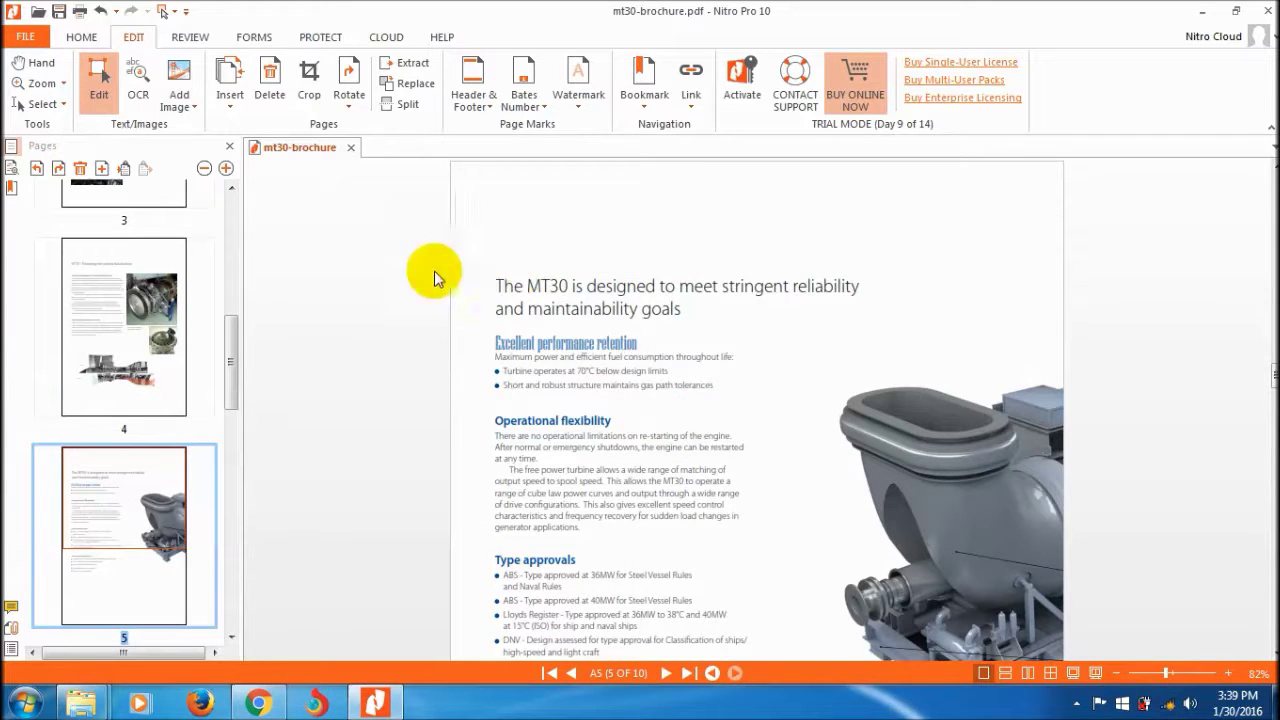
Try a crop around page 5's heading, then reset it to the original 8.26 × 11.69 in.
click(311, 84)
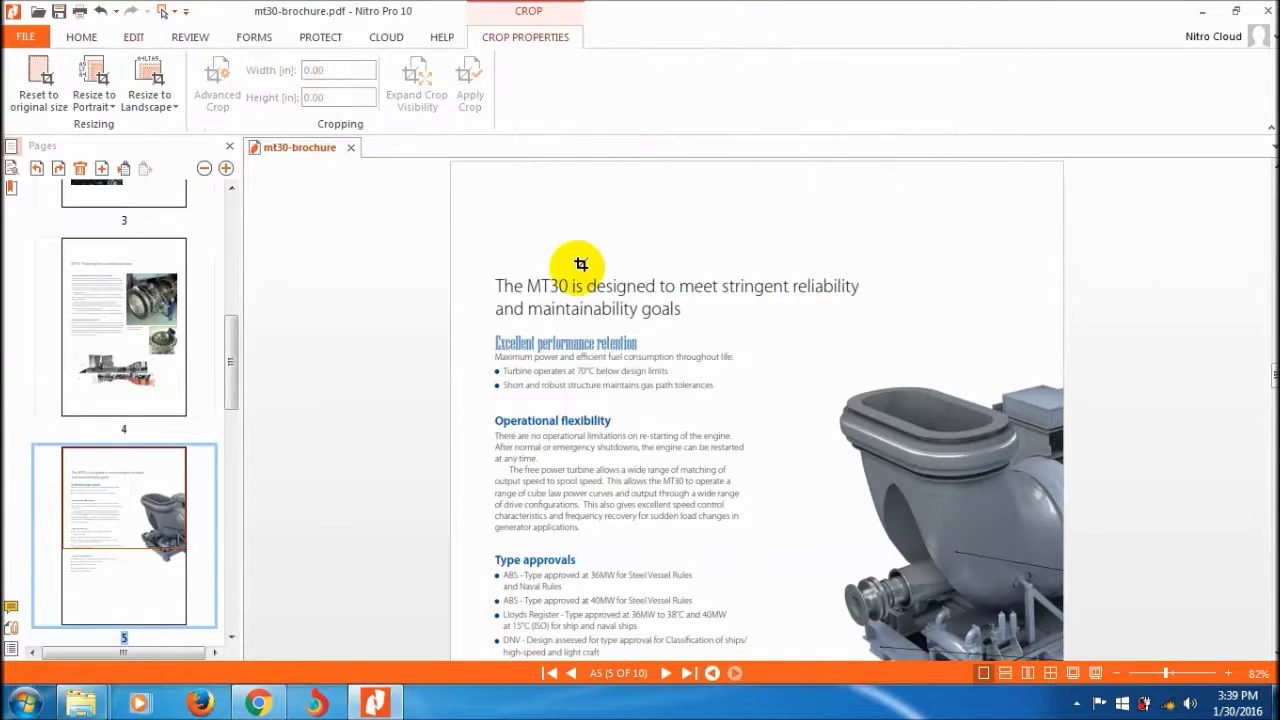
drag(473, 267, 866, 398)
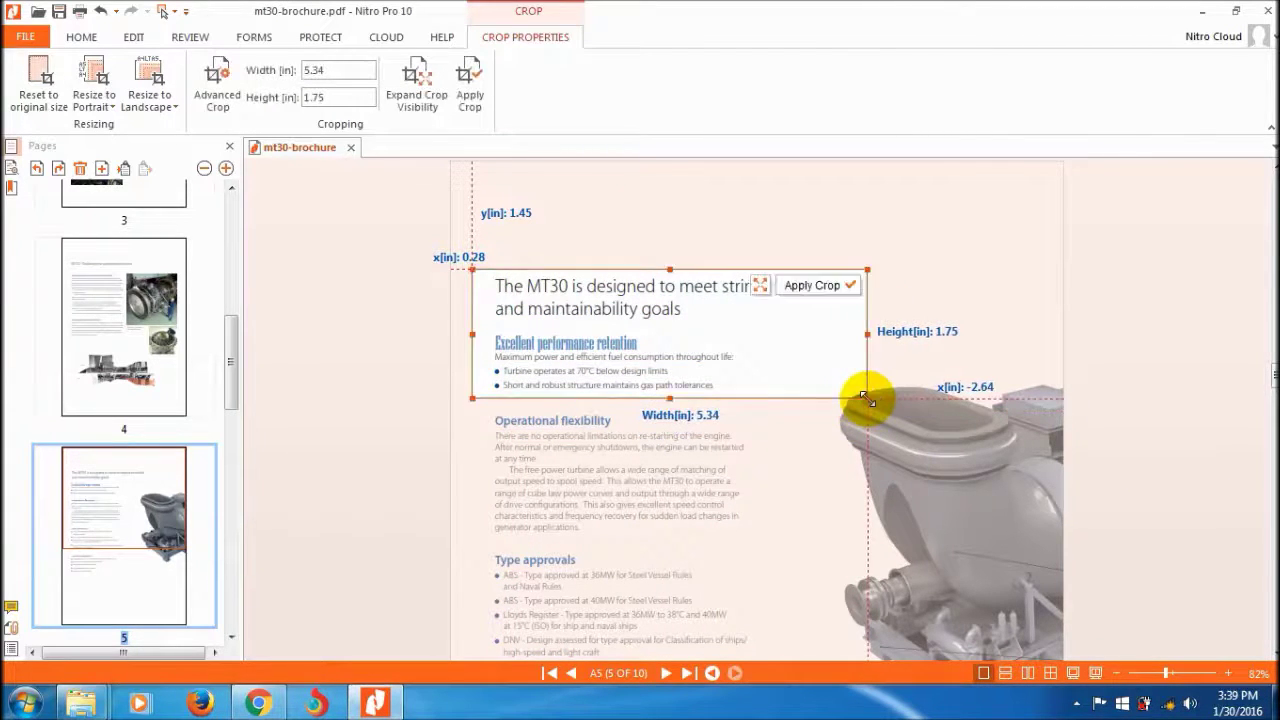
click(814, 288)
drag(771, 446, 706, 343)
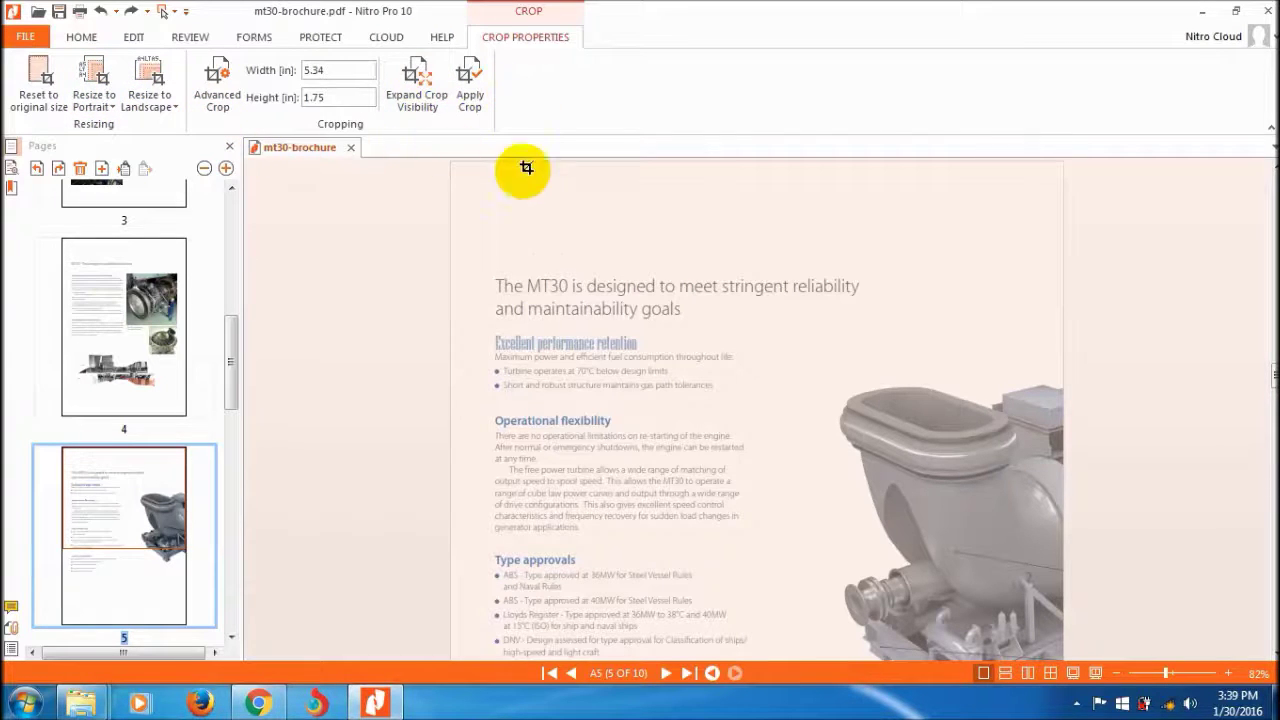
click(47, 97)
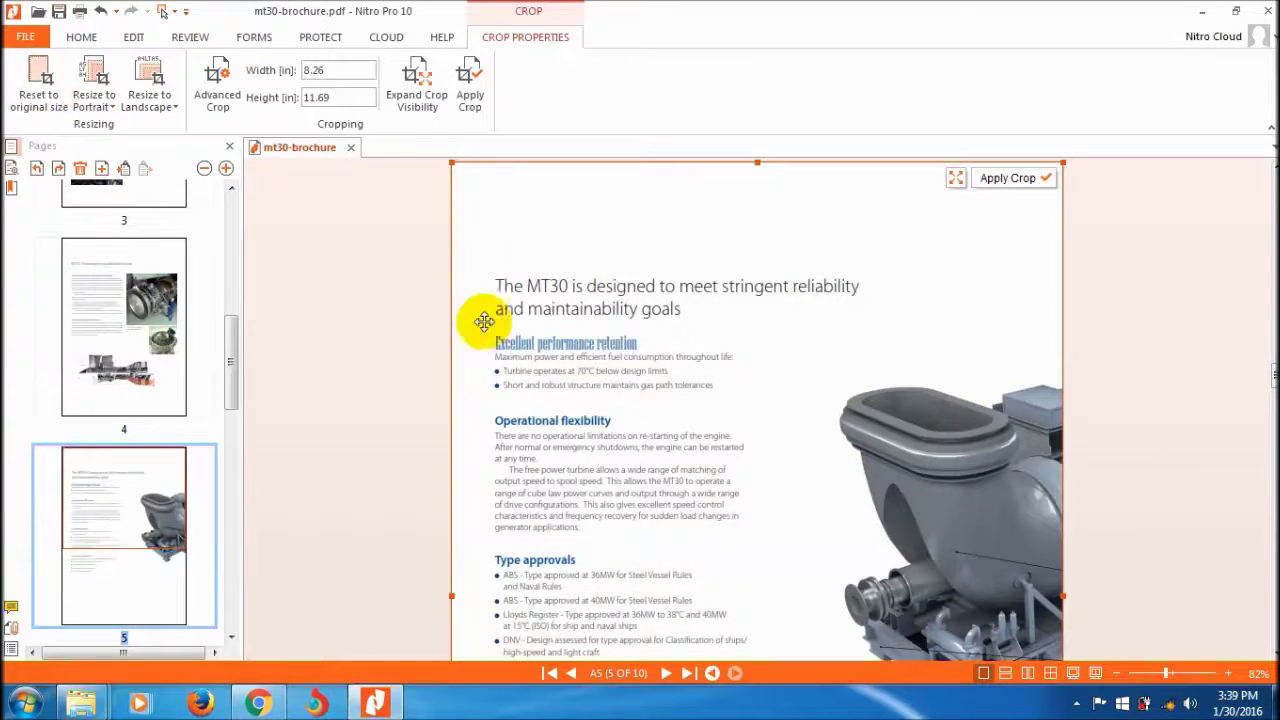
click(344, 316)
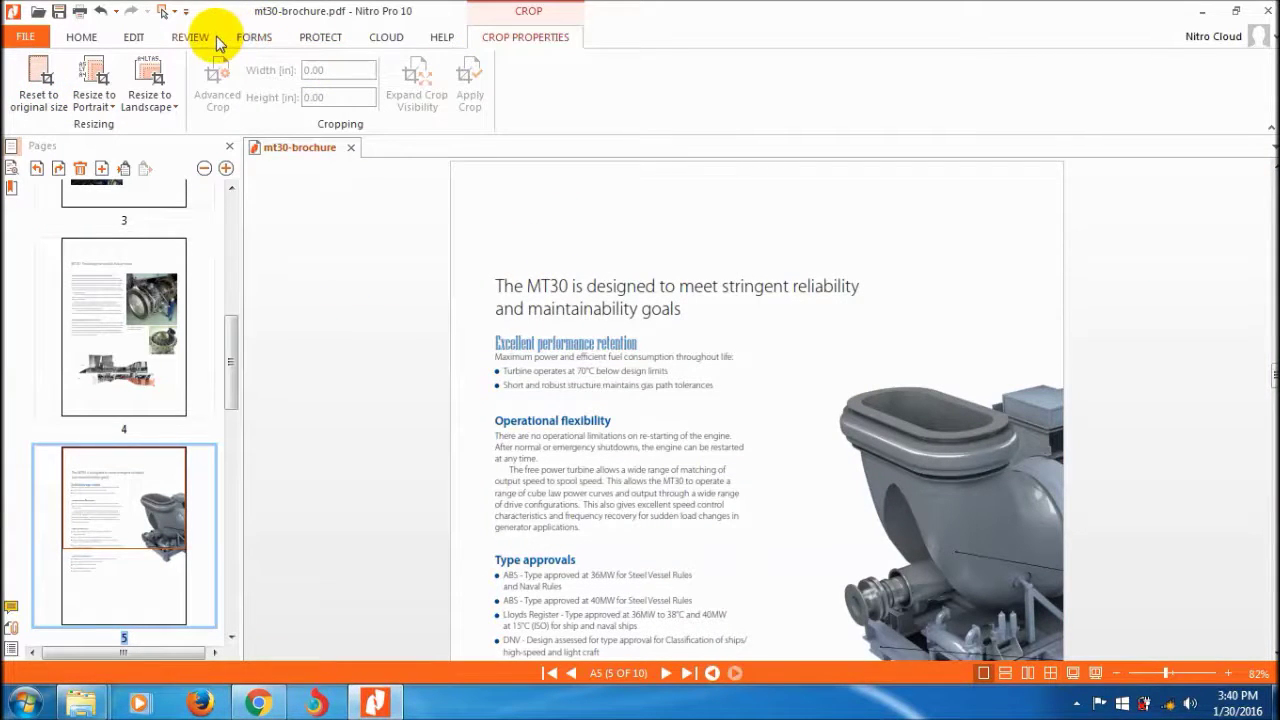
click(134, 37)
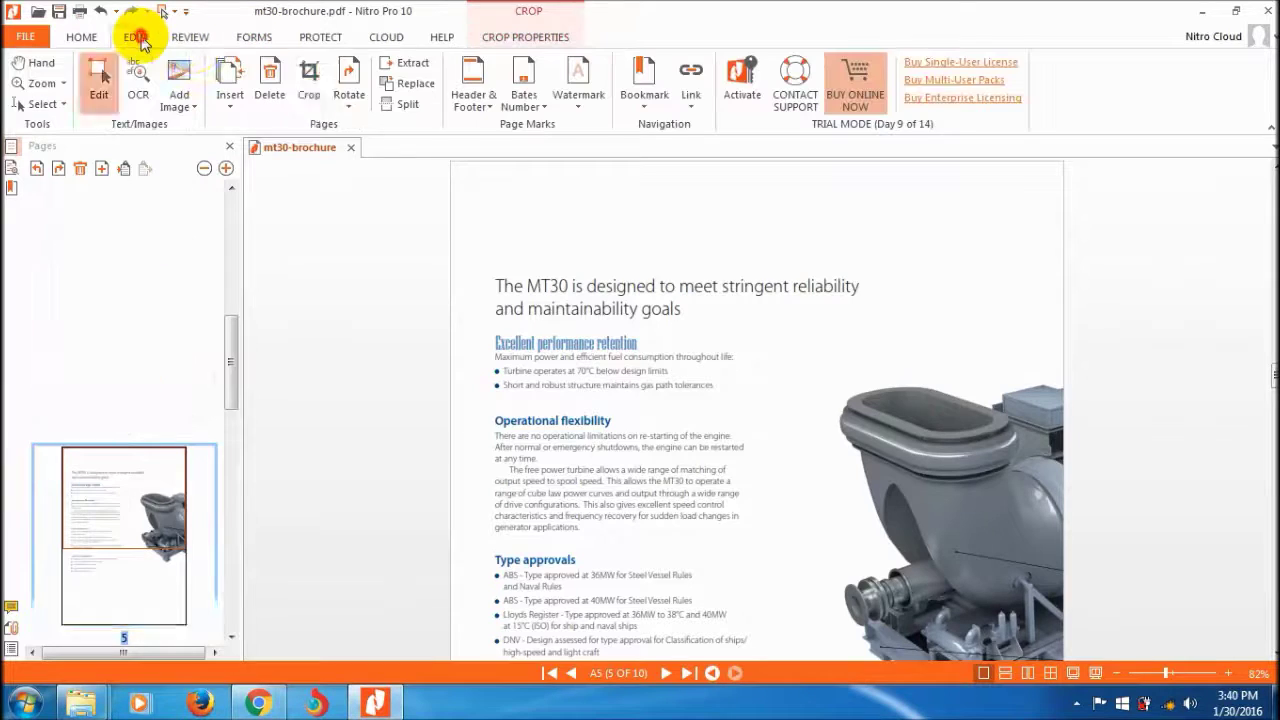
Rotate page 5 four times by 90° back to upright, then bring up Extract Pages.
click(353, 82)
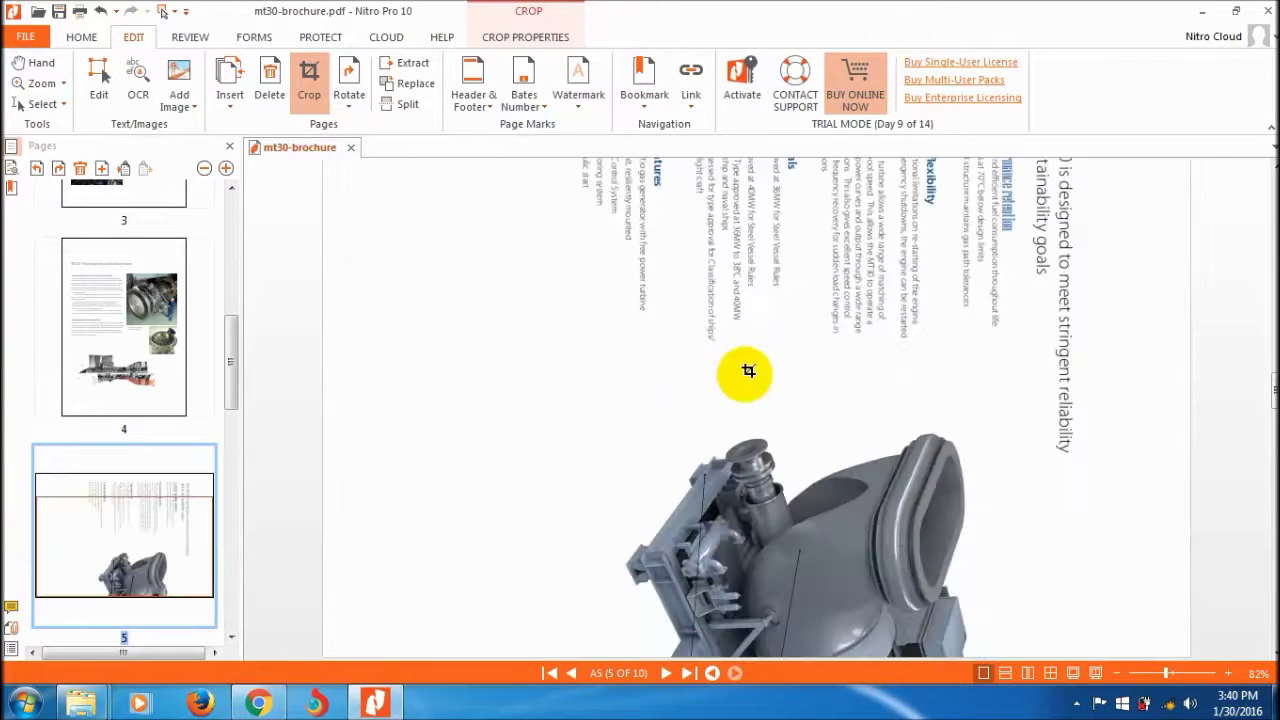
click(358, 80)
click(350, 80)
click(348, 80)
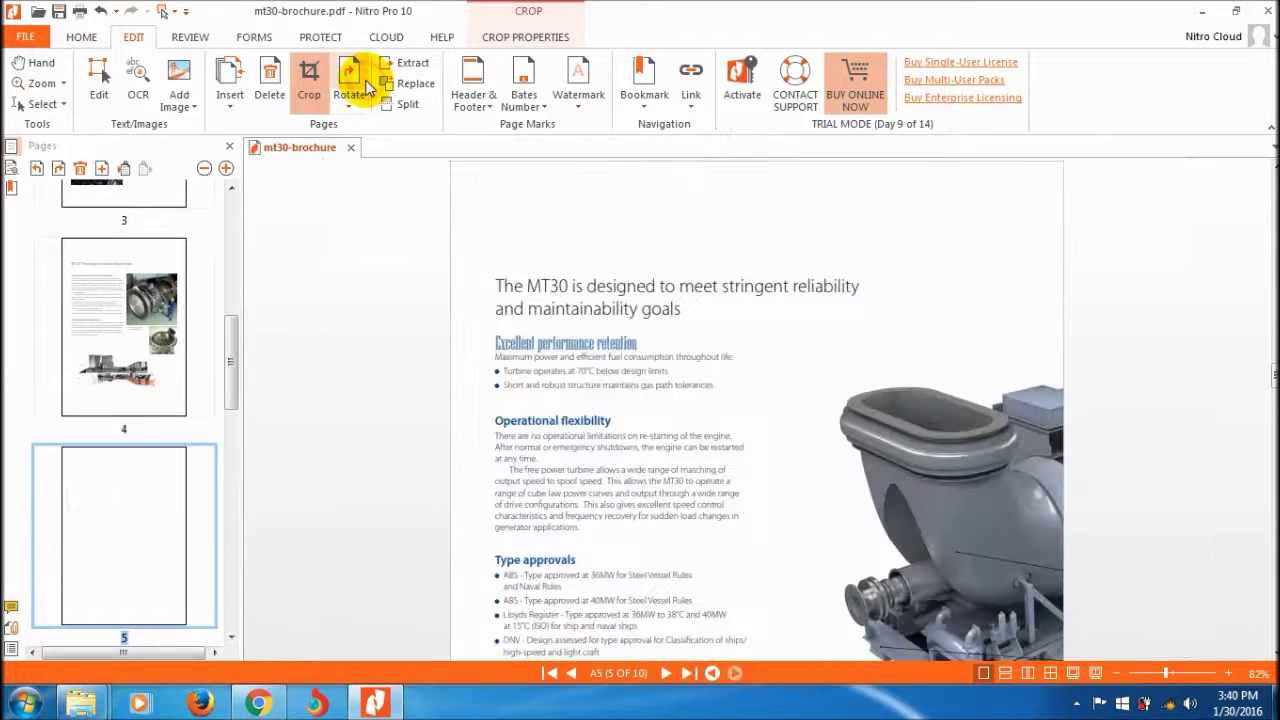
click(416, 64)
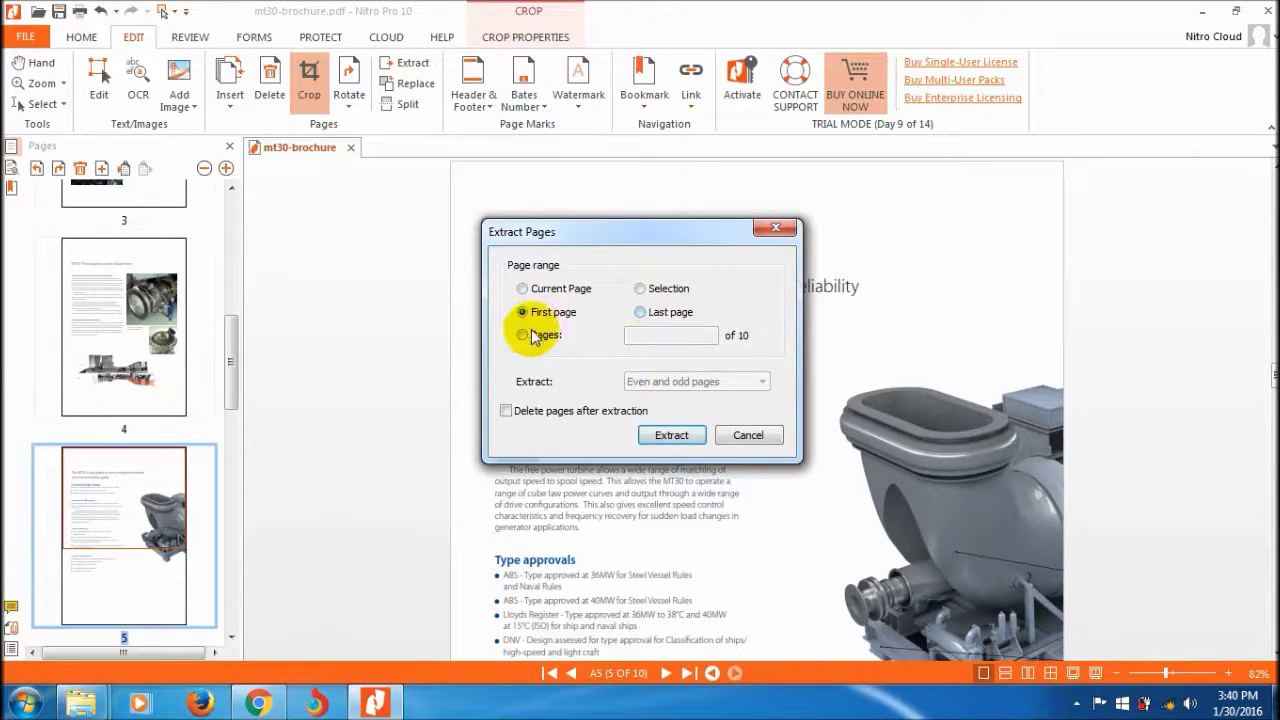
Extract only the current page into Untitled1, then return to the mt30-brochure Edit ribbon.
click(524, 335)
click(553, 292)
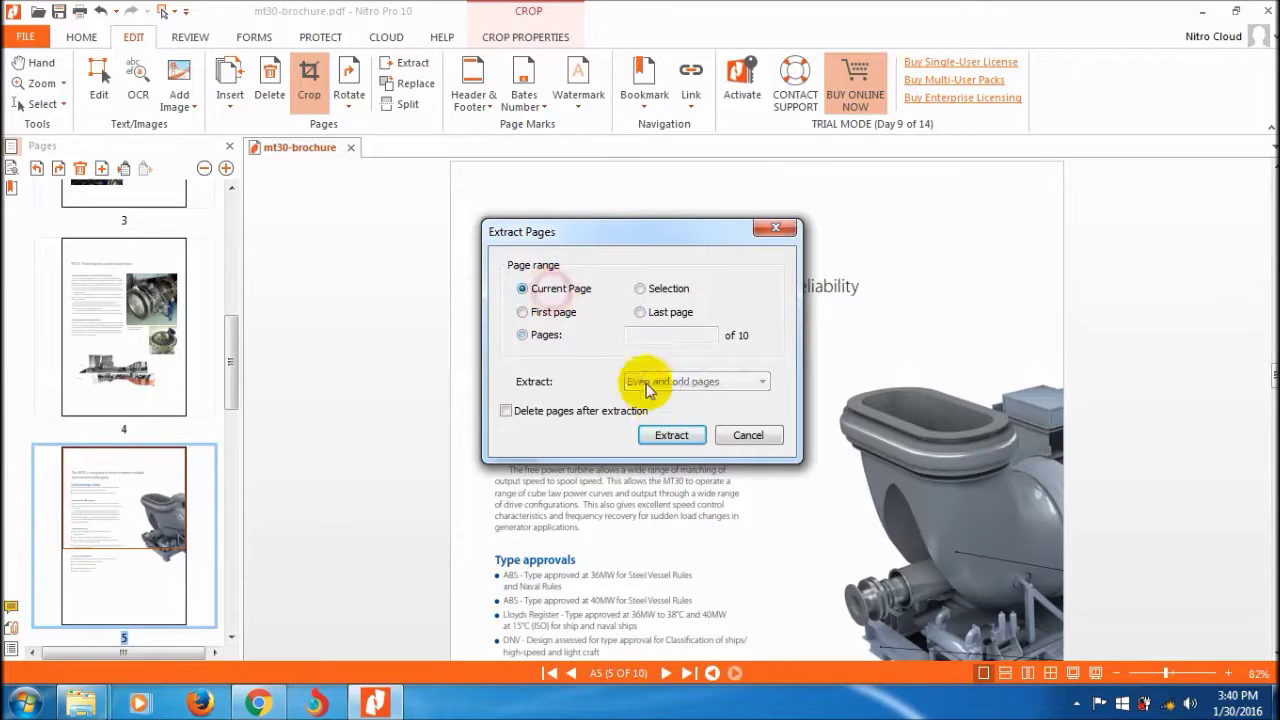
click(663, 440)
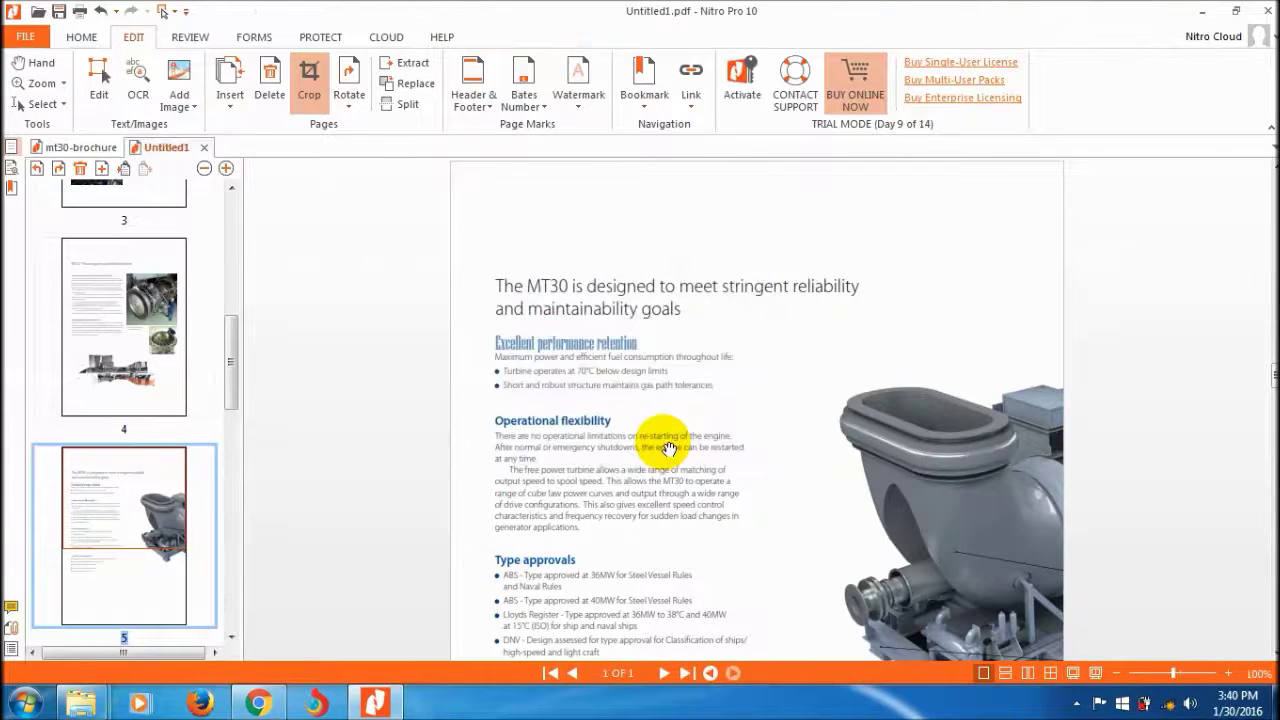
scroll(738, 403, down, 5)
scroll(739, 405, up, 5)
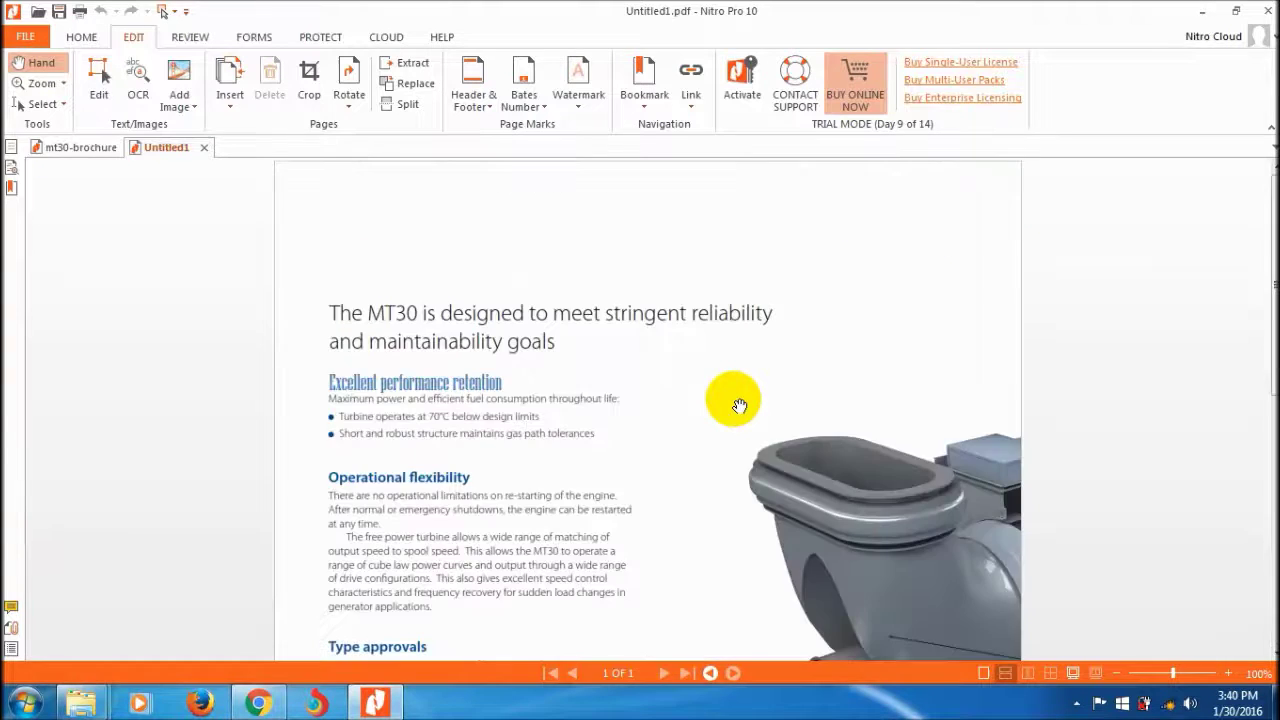
scroll(736, 402, down, 5)
scroll(733, 401, up, 5)
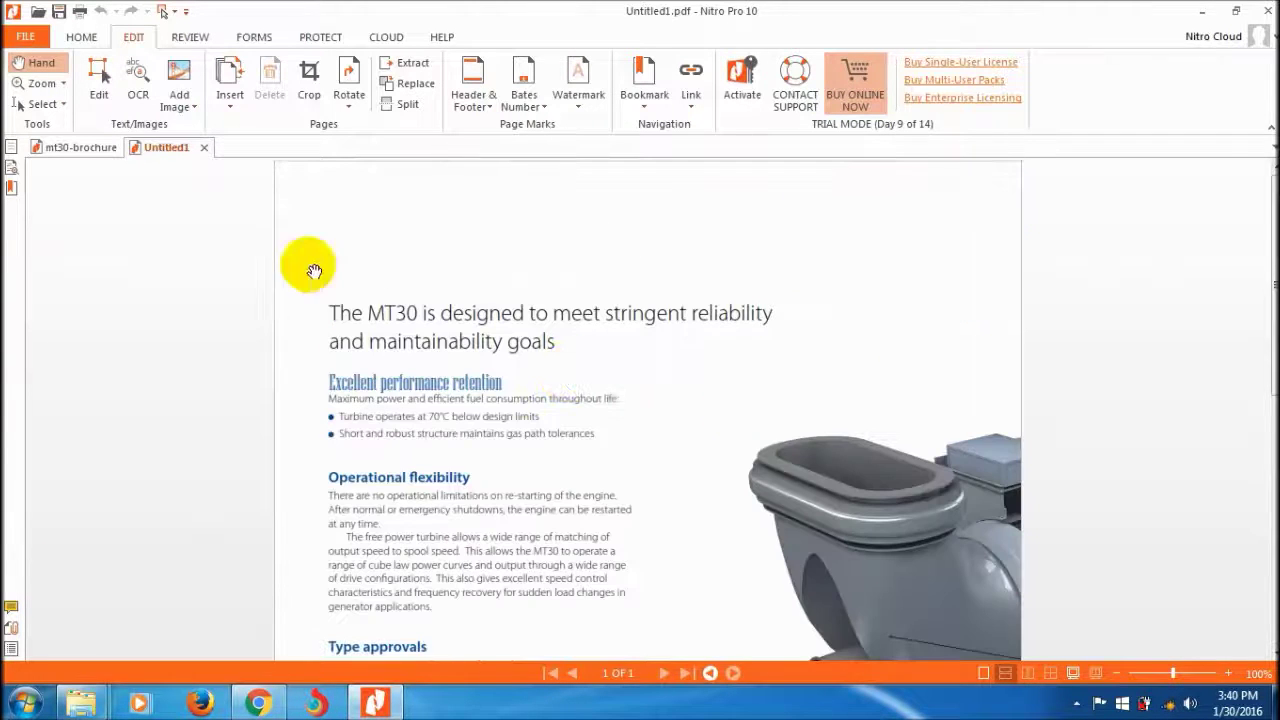
click(87, 149)
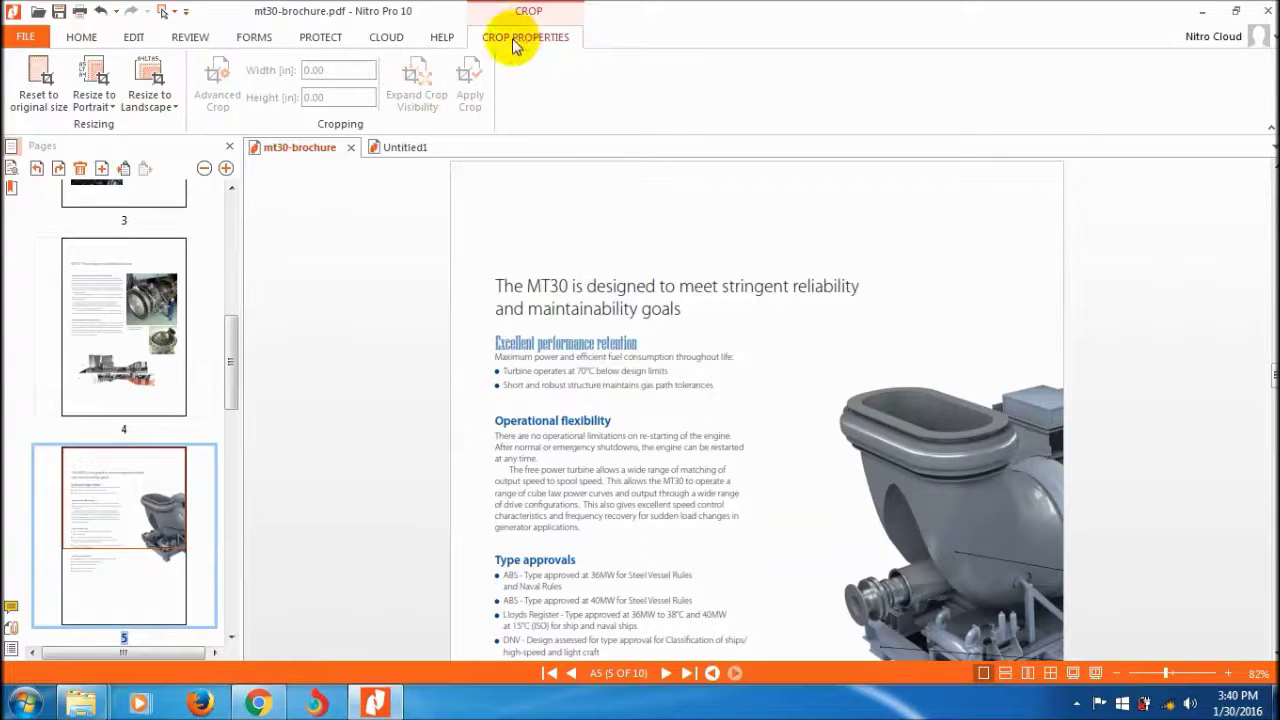
click(137, 38)
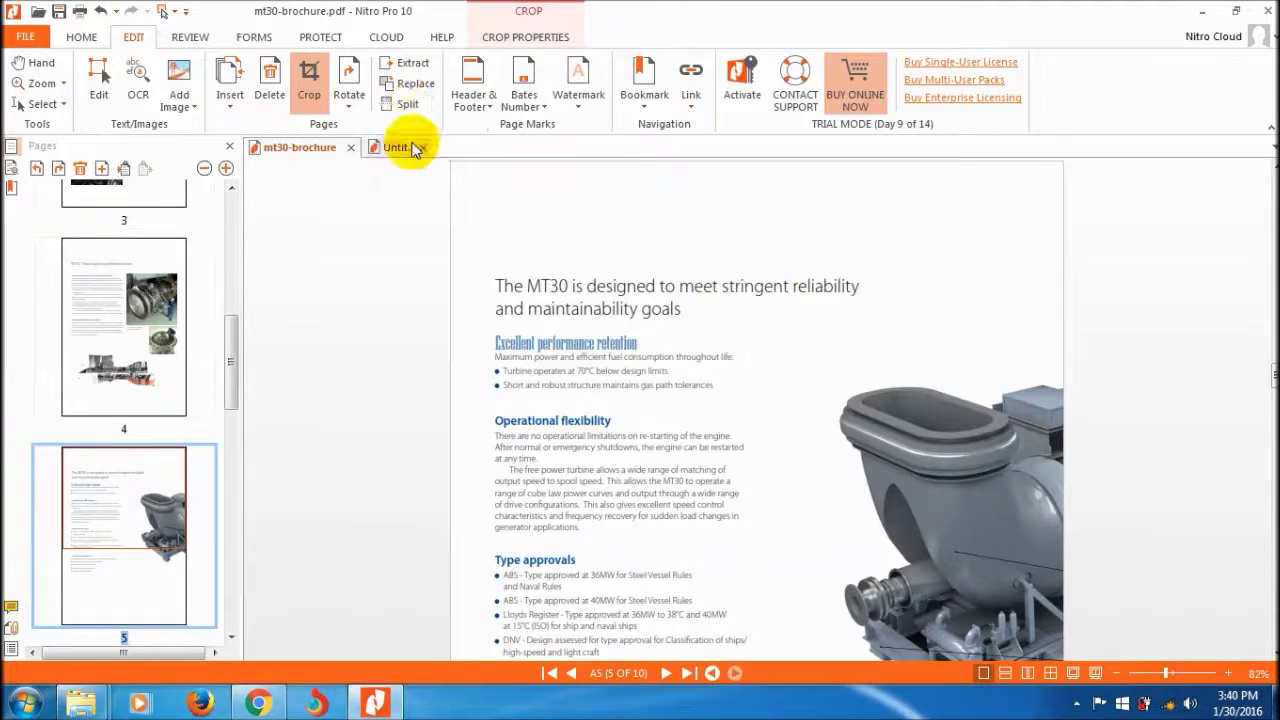
Open Replace Pages and set the range to page 5 to 5 of mt30-brochure.
click(408, 84)
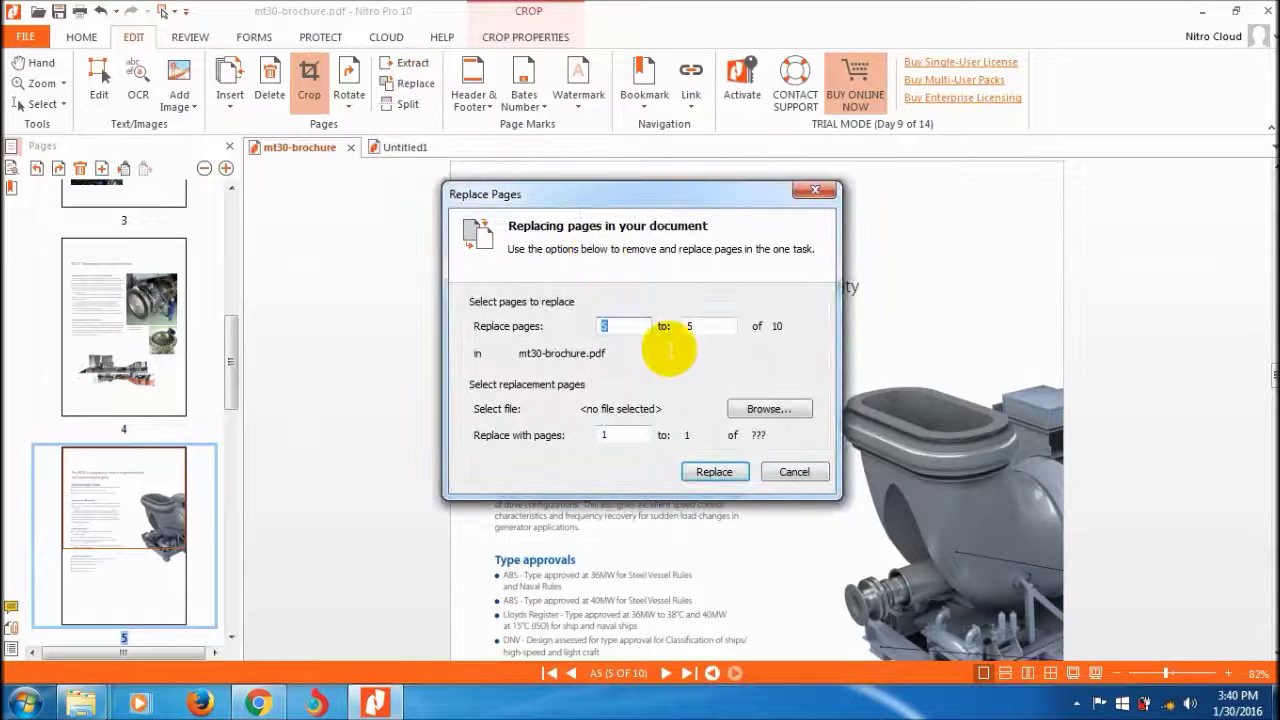
double_click(700, 325)
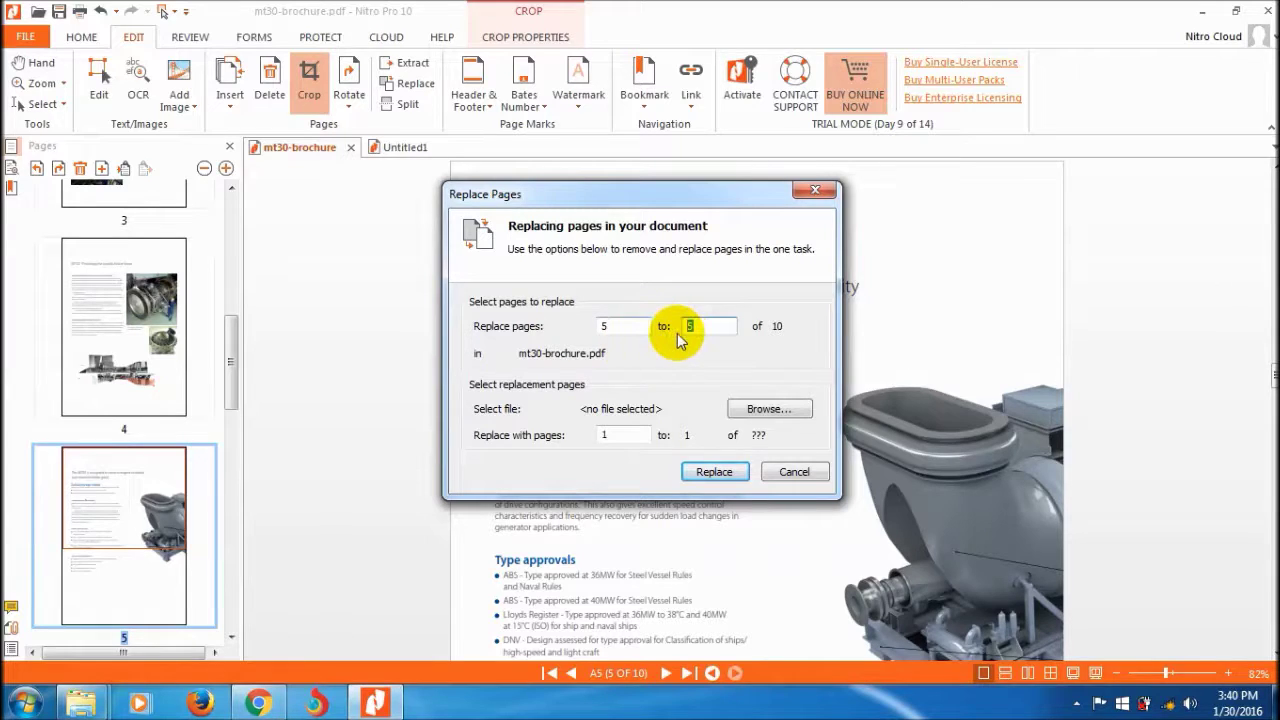
text(4)
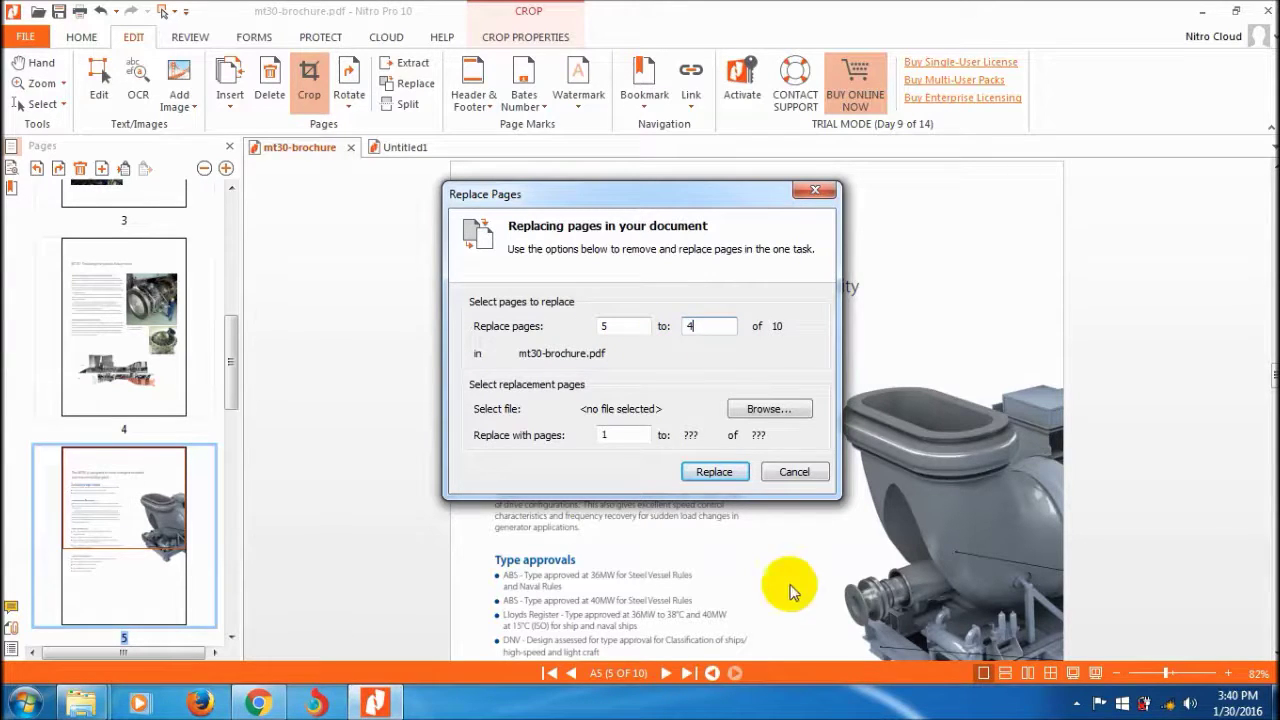
click(716, 470)
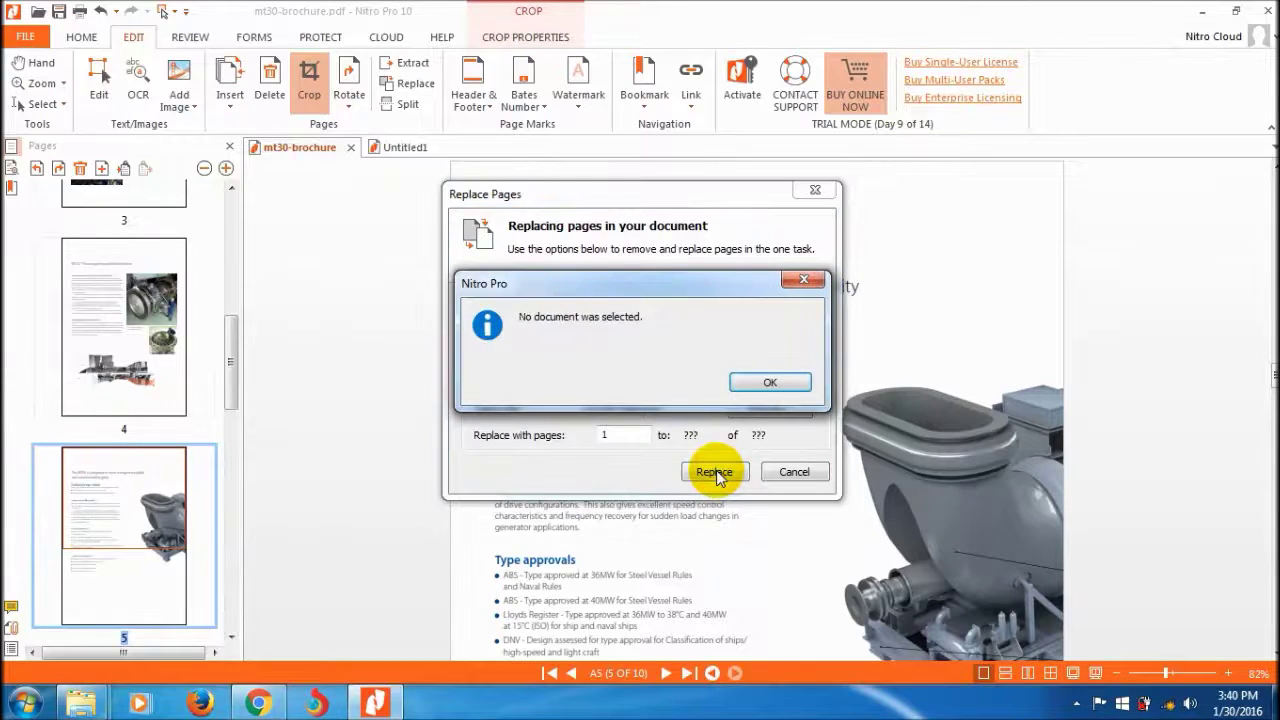
click(764, 382)
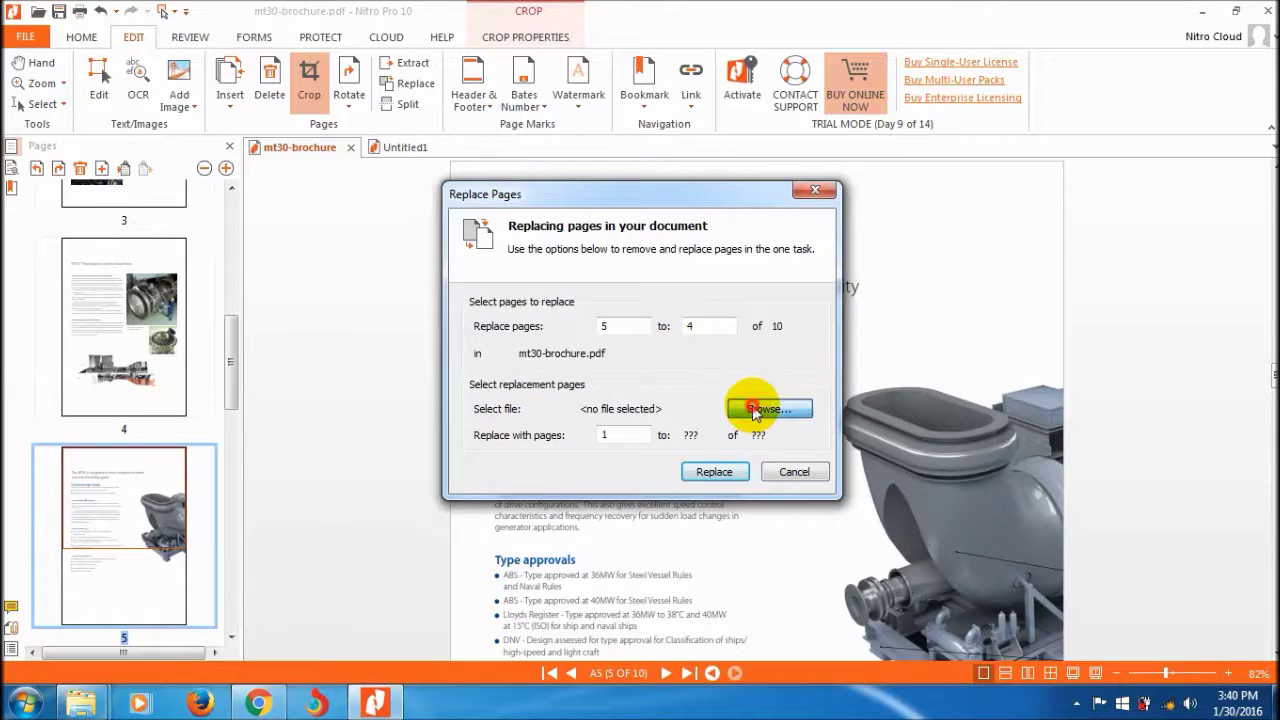
click(755, 410)
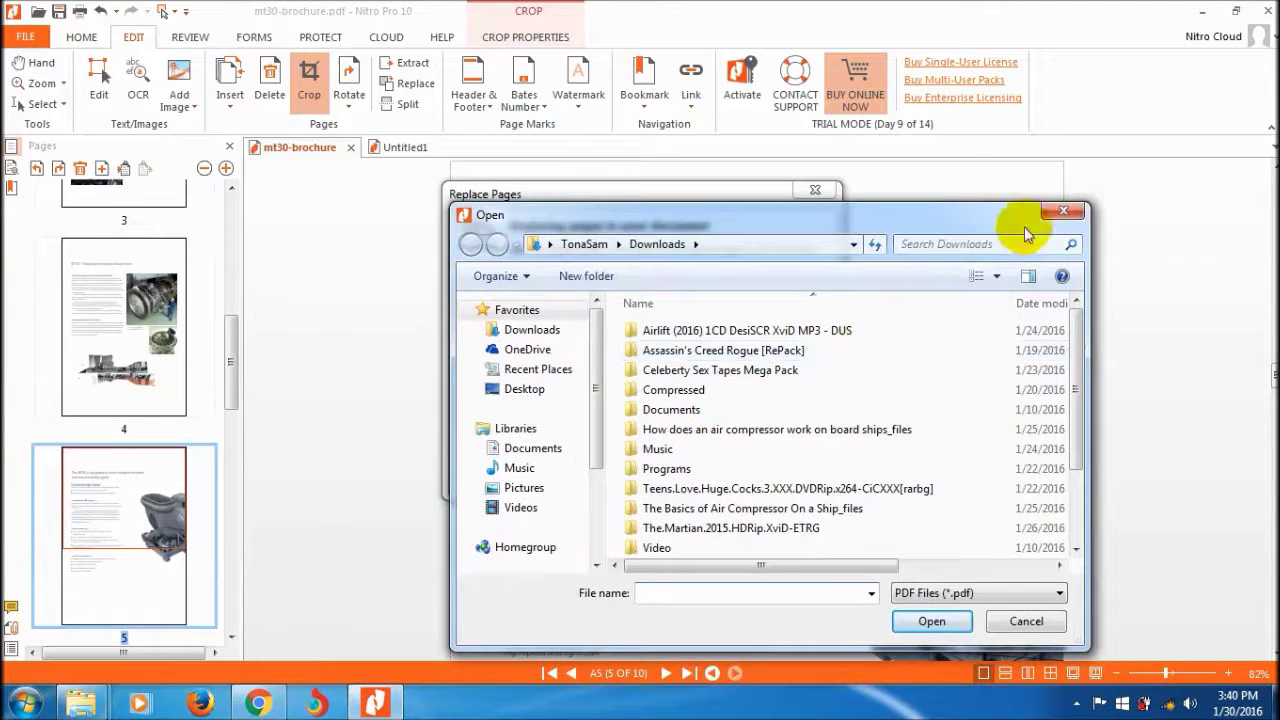
click(1062, 210)
double_click(716, 325)
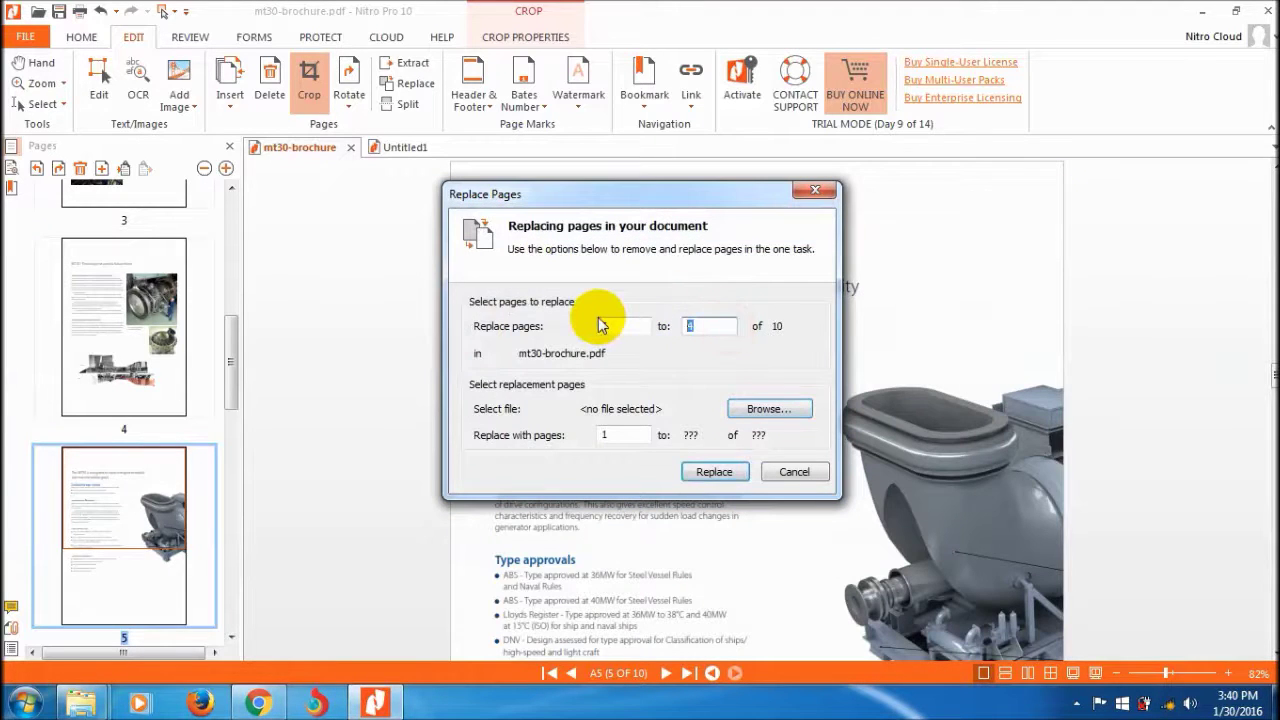
text(5)
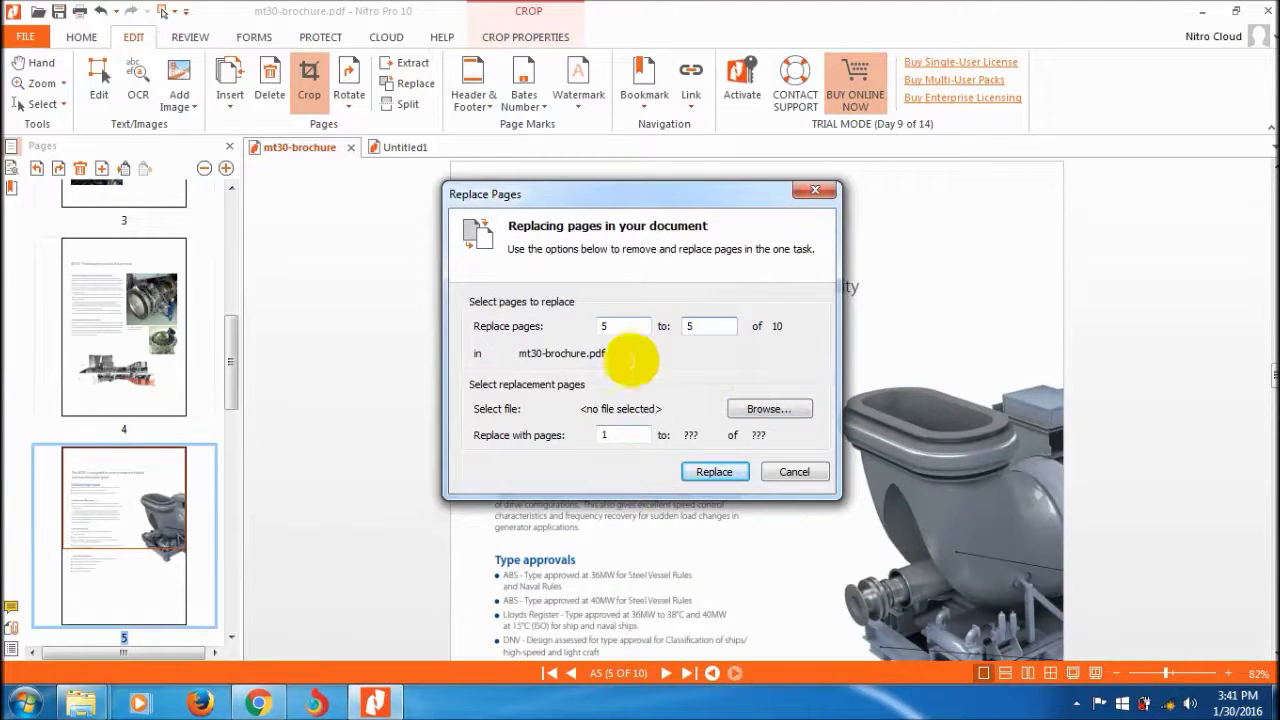
click(769, 409)
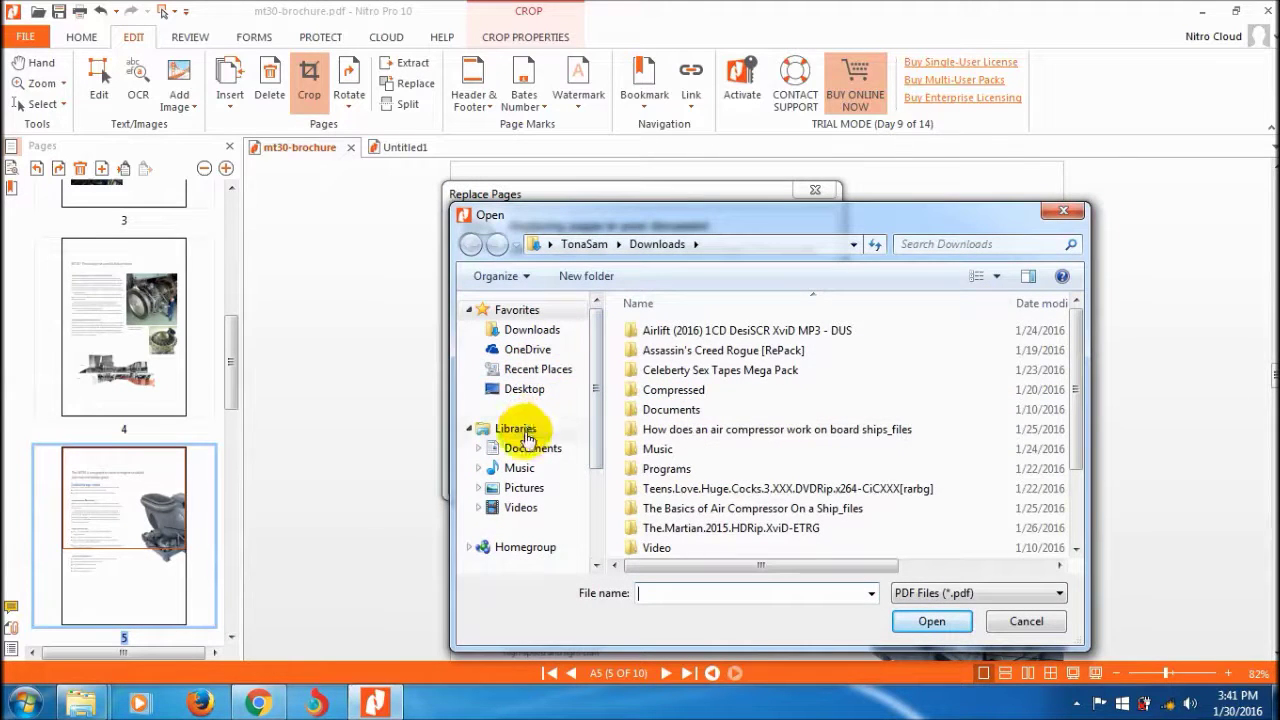
Try mt30-brochure.pdf from the Desktop as the source, which is rejected as replacing itself.
click(527, 399)
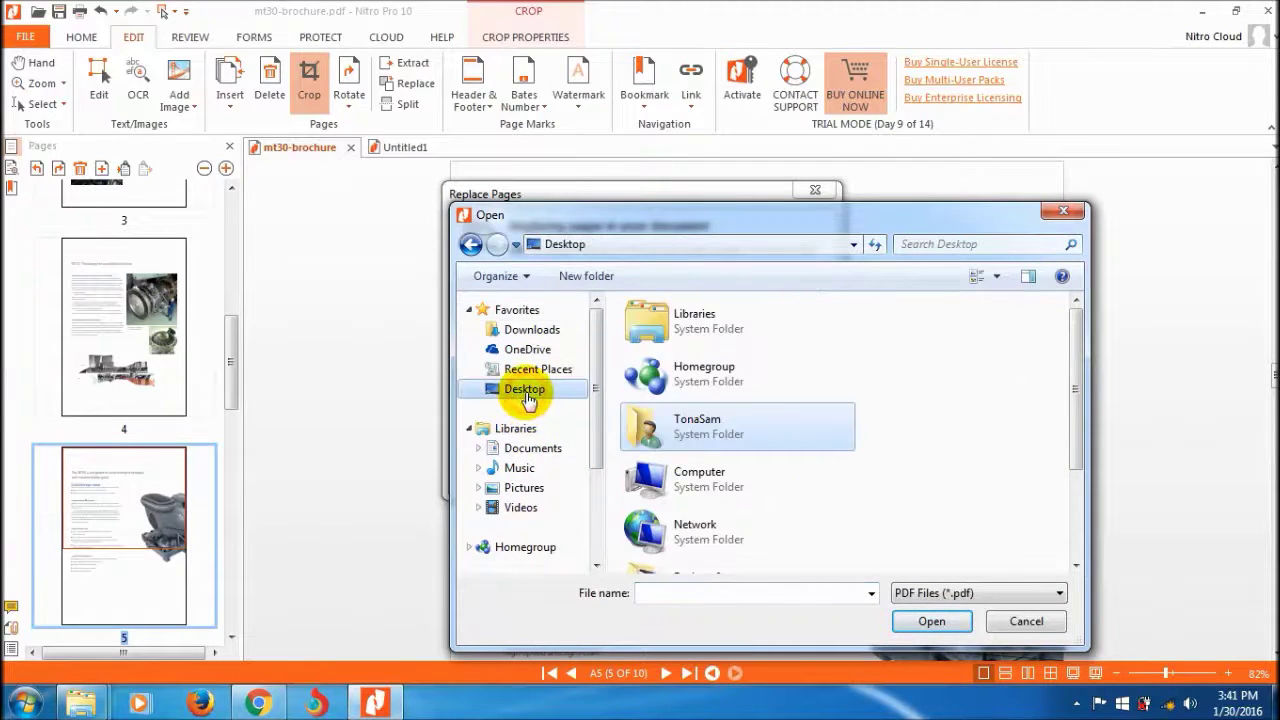
drag(1072, 352, 1088, 470)
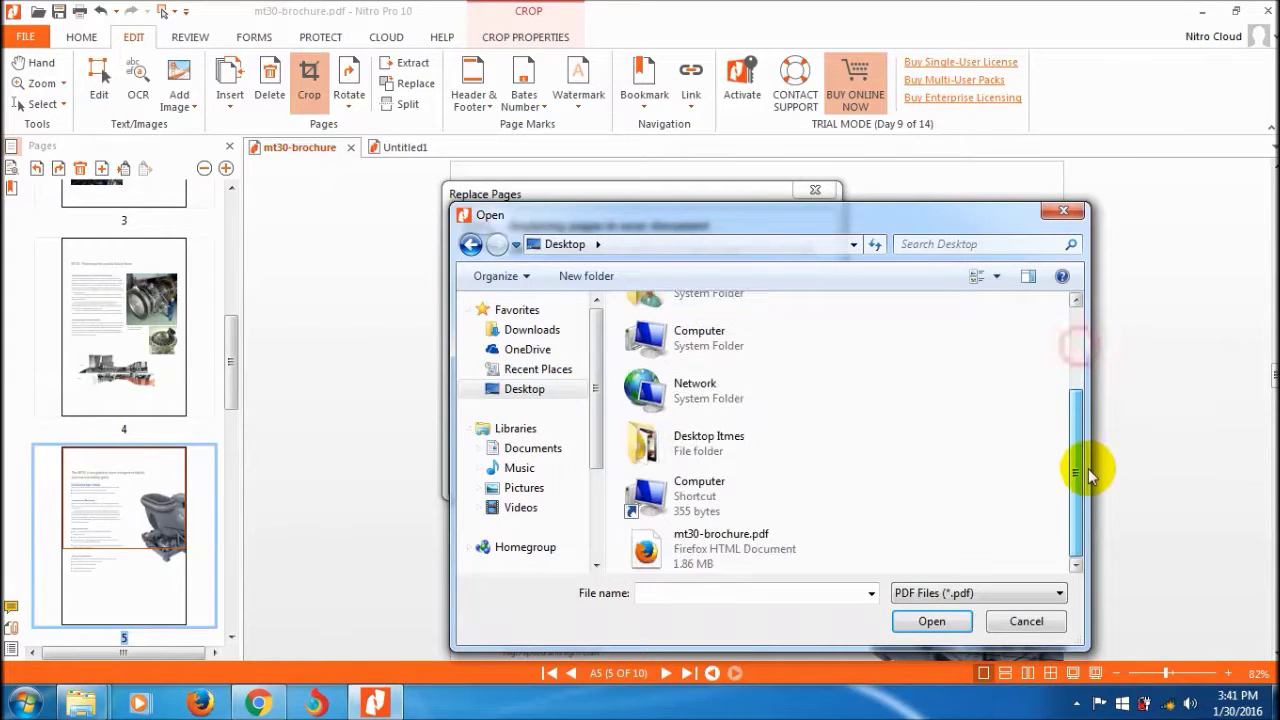
double_click(720, 548)
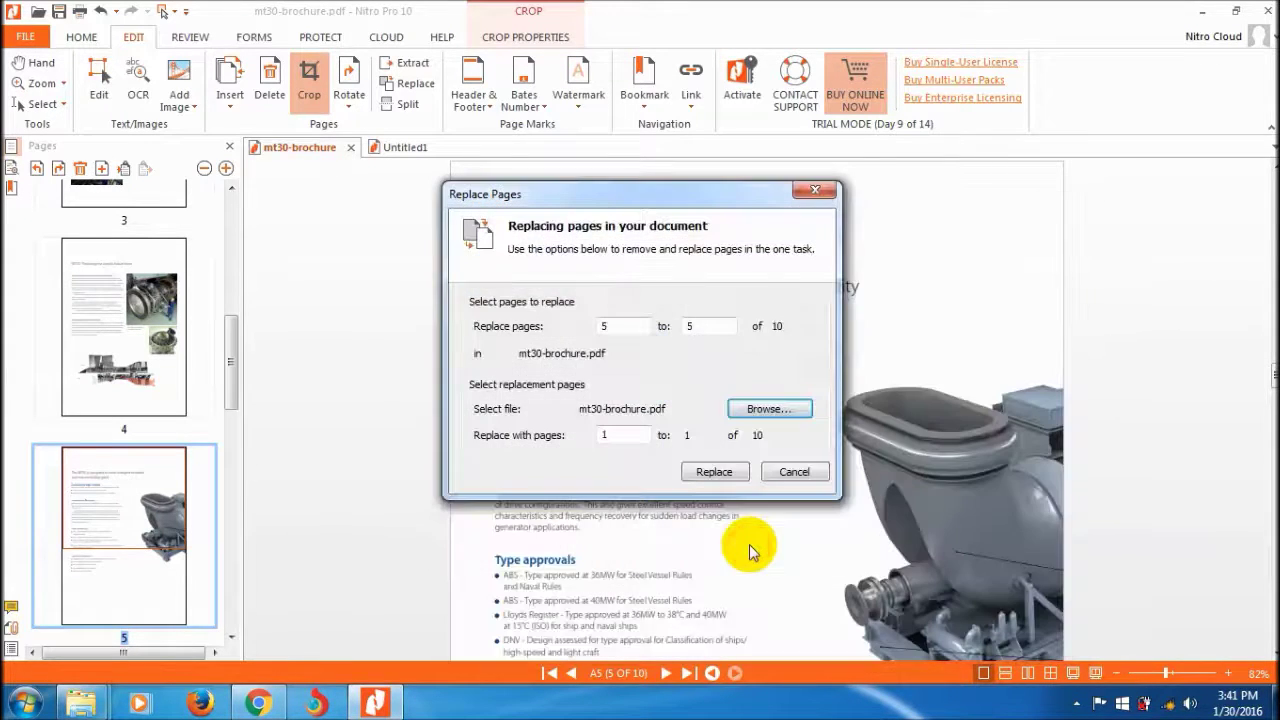
click(700, 474)
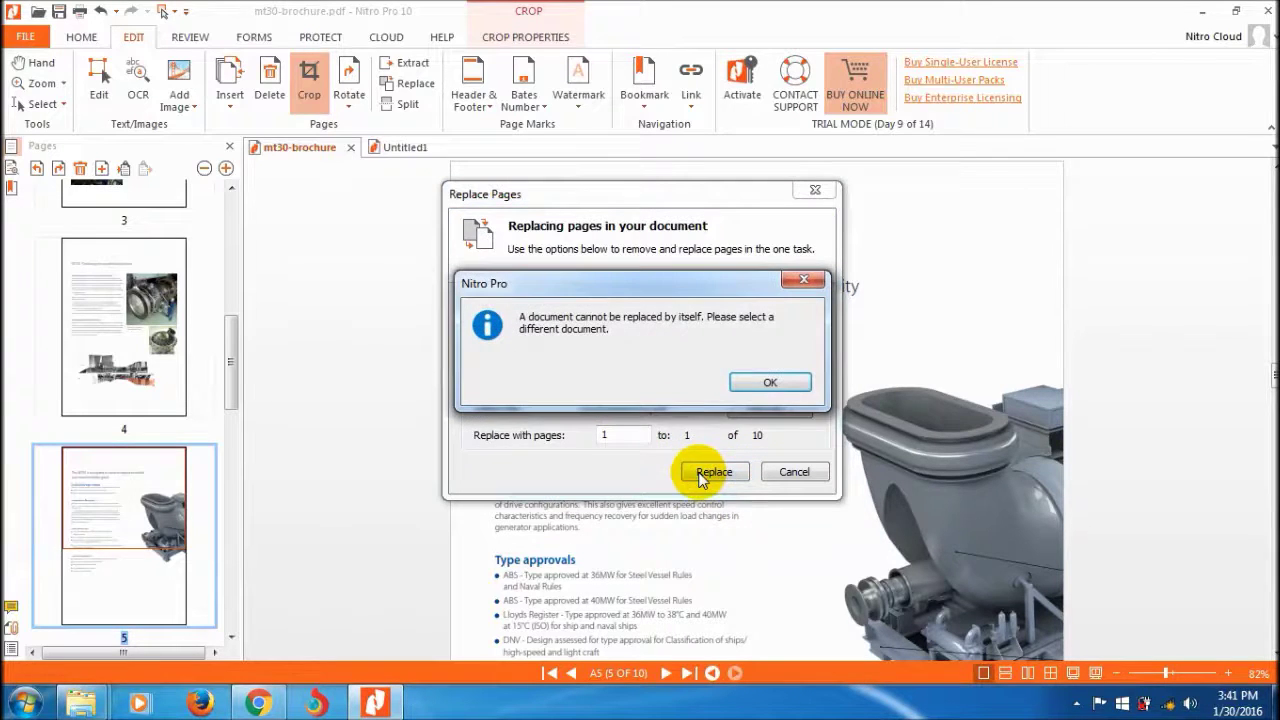
click(762, 384)
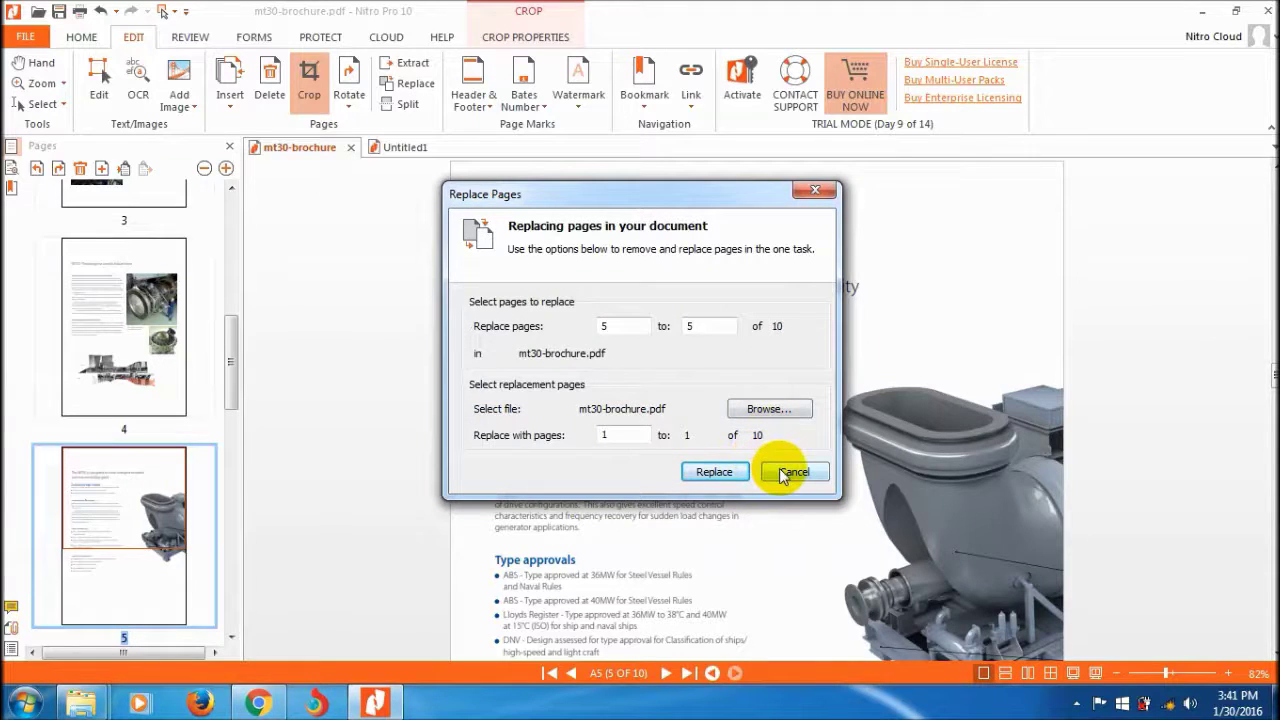
Replace page 5 using 47219716.pdf from Downloads\Documents.
click(769, 408)
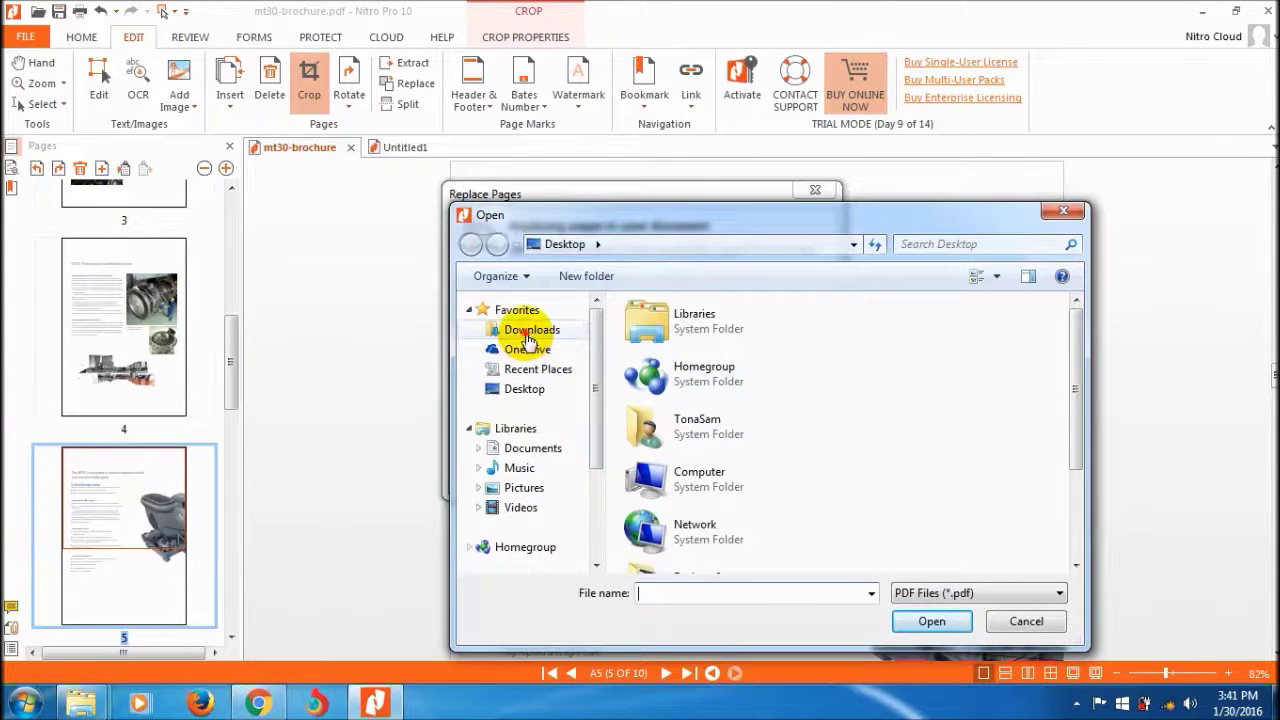
click(528, 331)
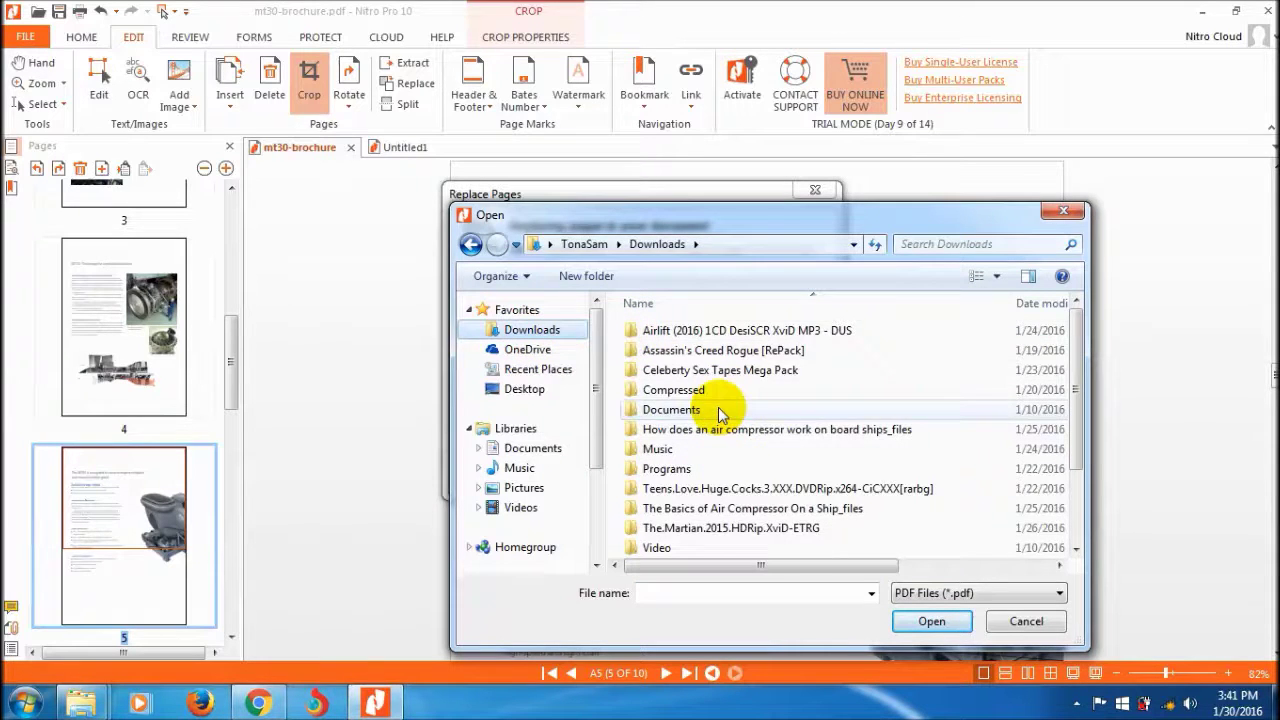
double_click(720, 412)
double_click(690, 338)
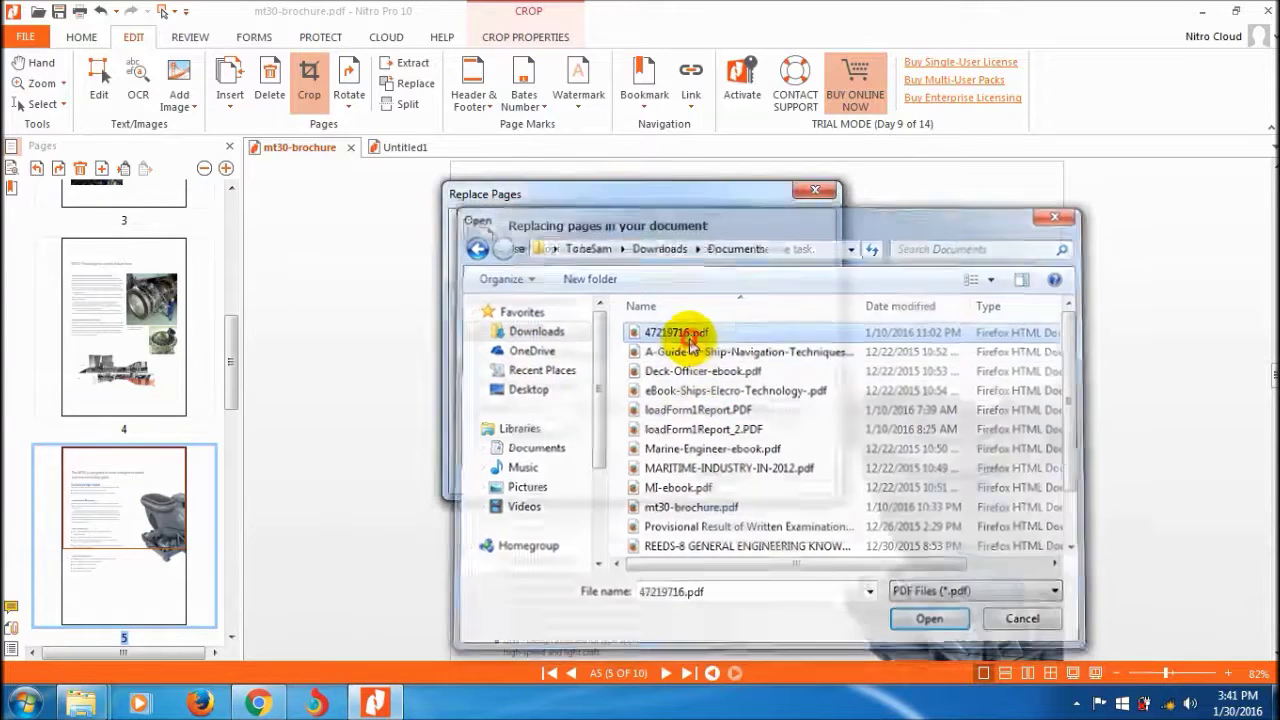
click(714, 472)
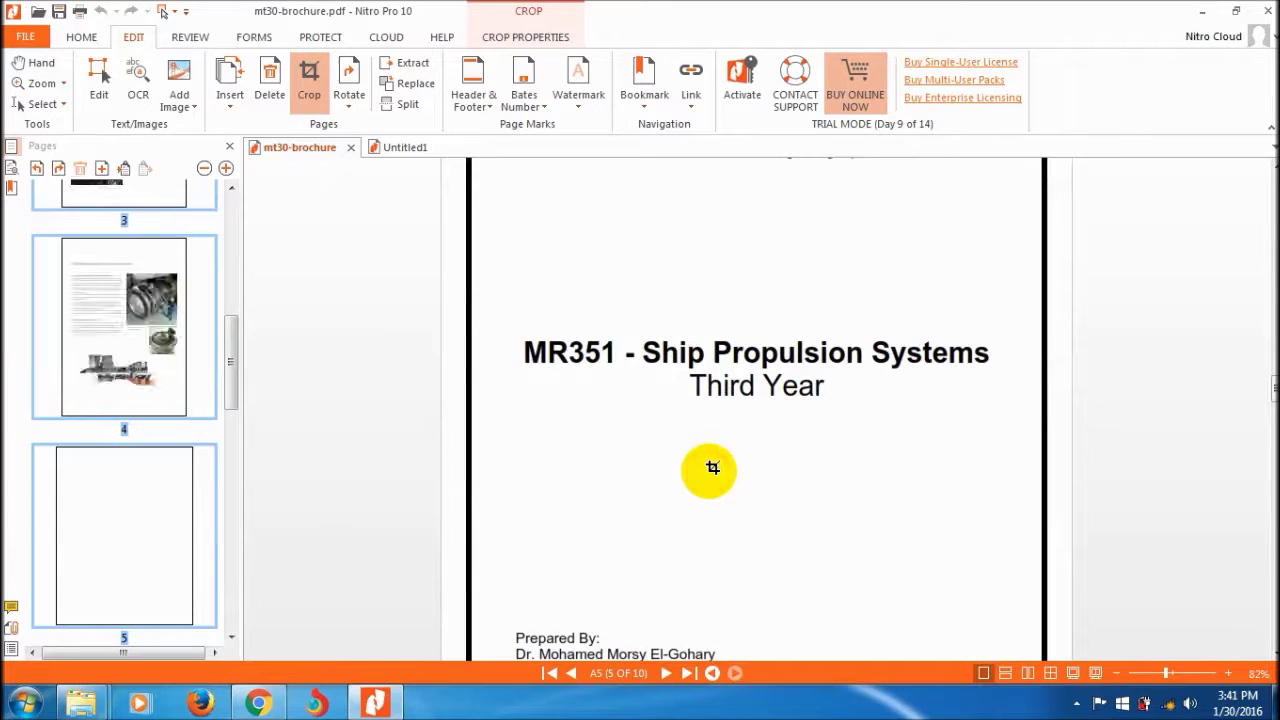